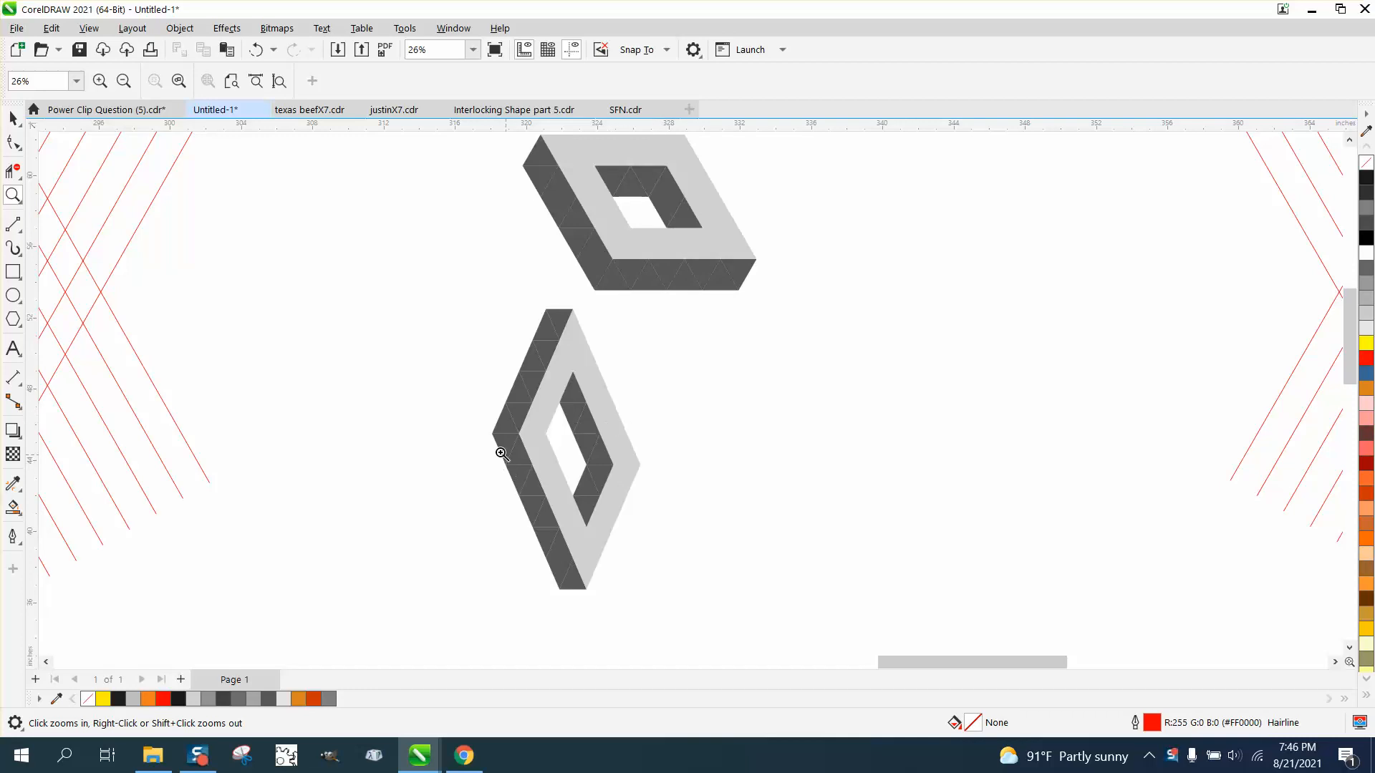
Set only the width of the left red line grid to 75 inches, without scaling its height
drag(503, 434, 593, 493)
scroll(593, 493, down, 6)
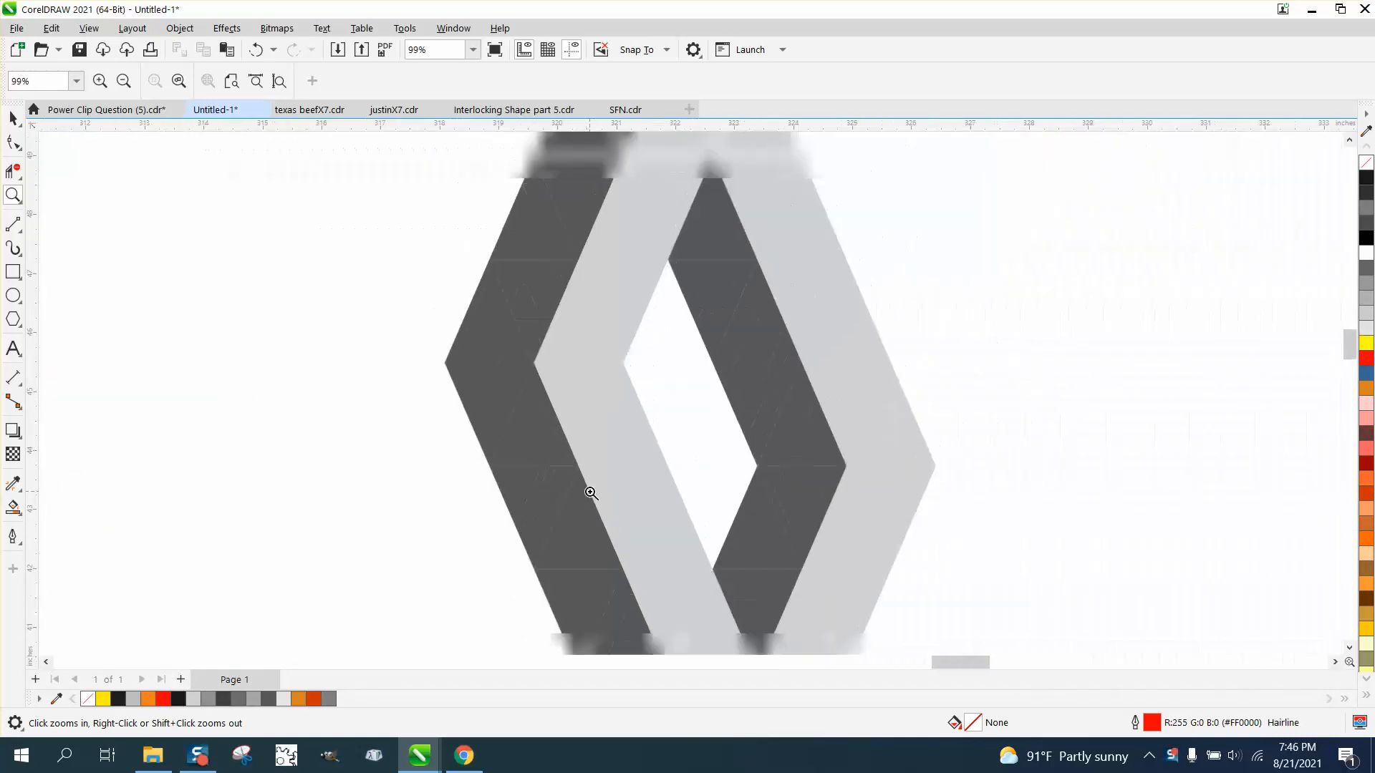
scroll(589, 492, down, 1)
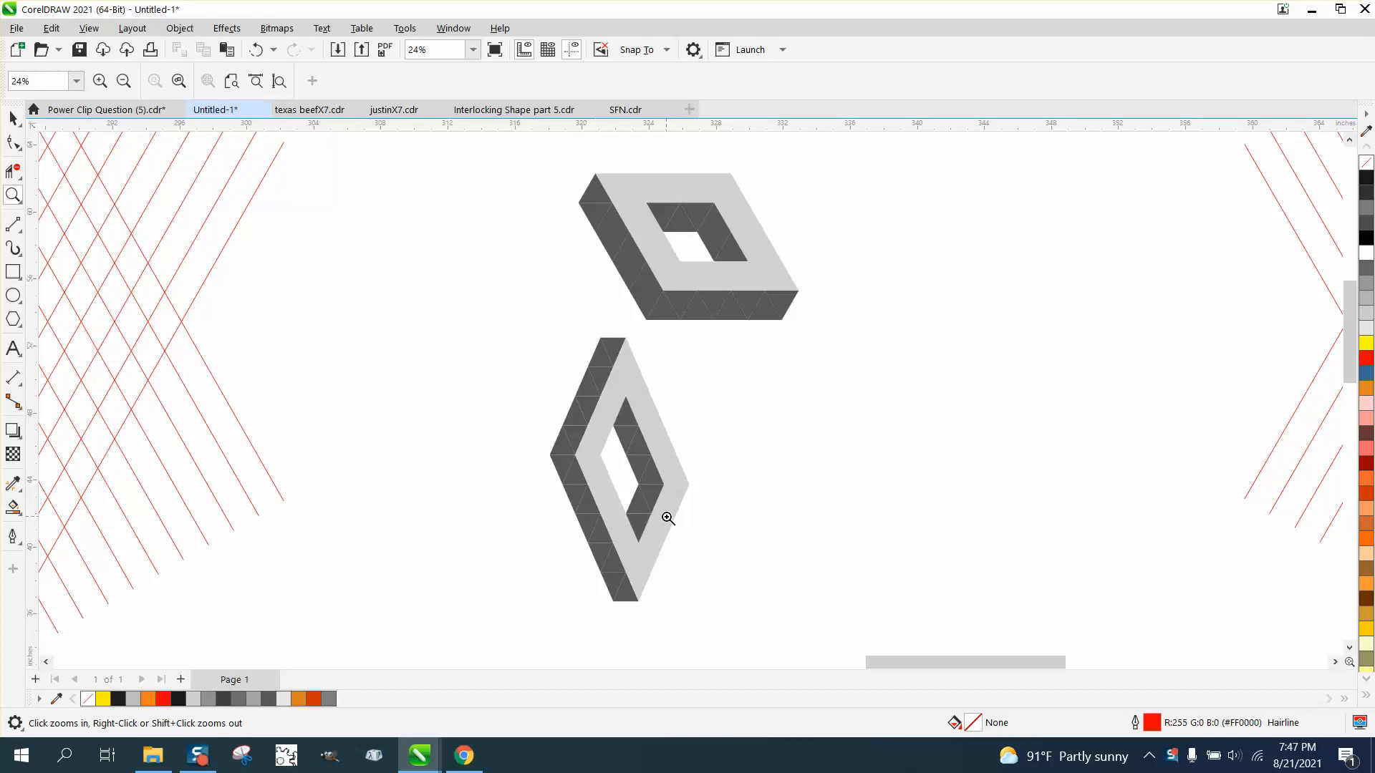
scroll(787, 476, down, 4)
scroll(797, 478, down, 1)
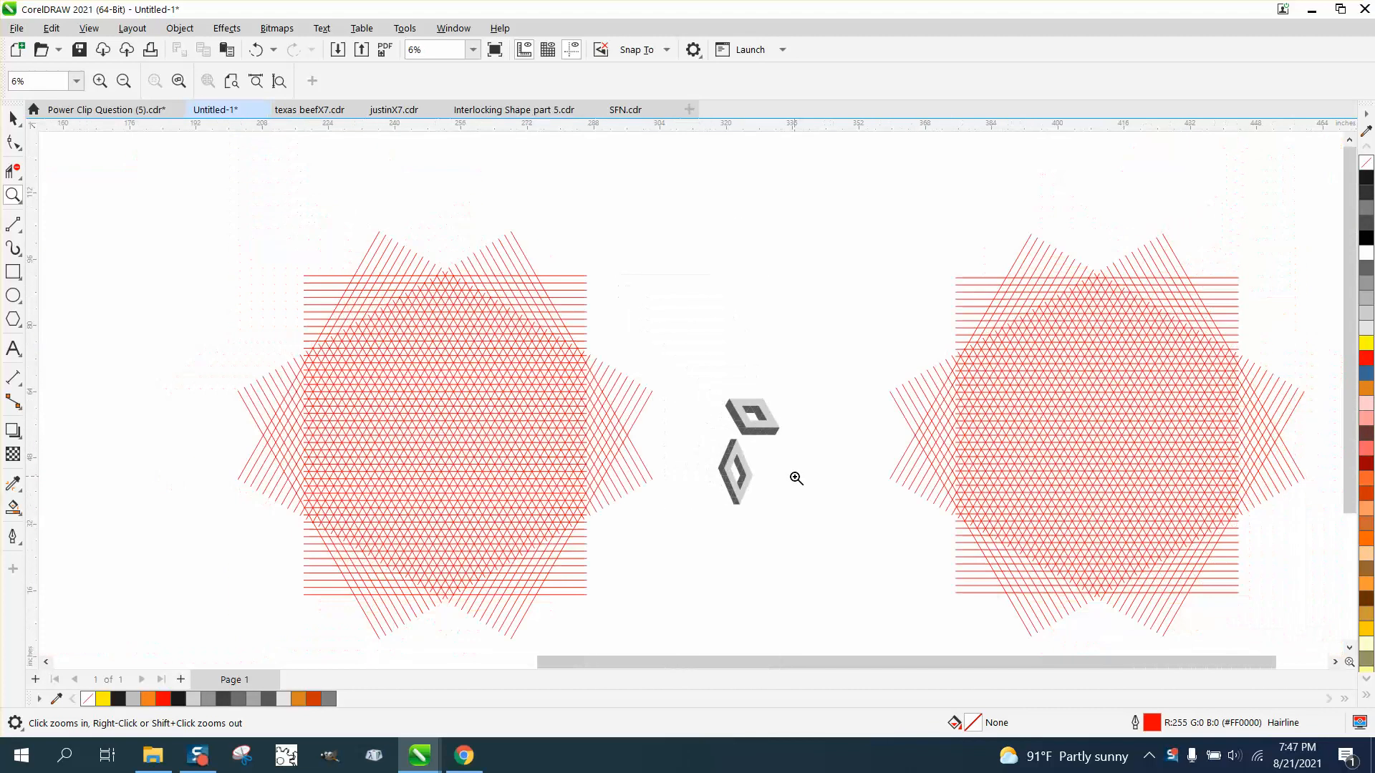
click(18, 121)
click(544, 393)
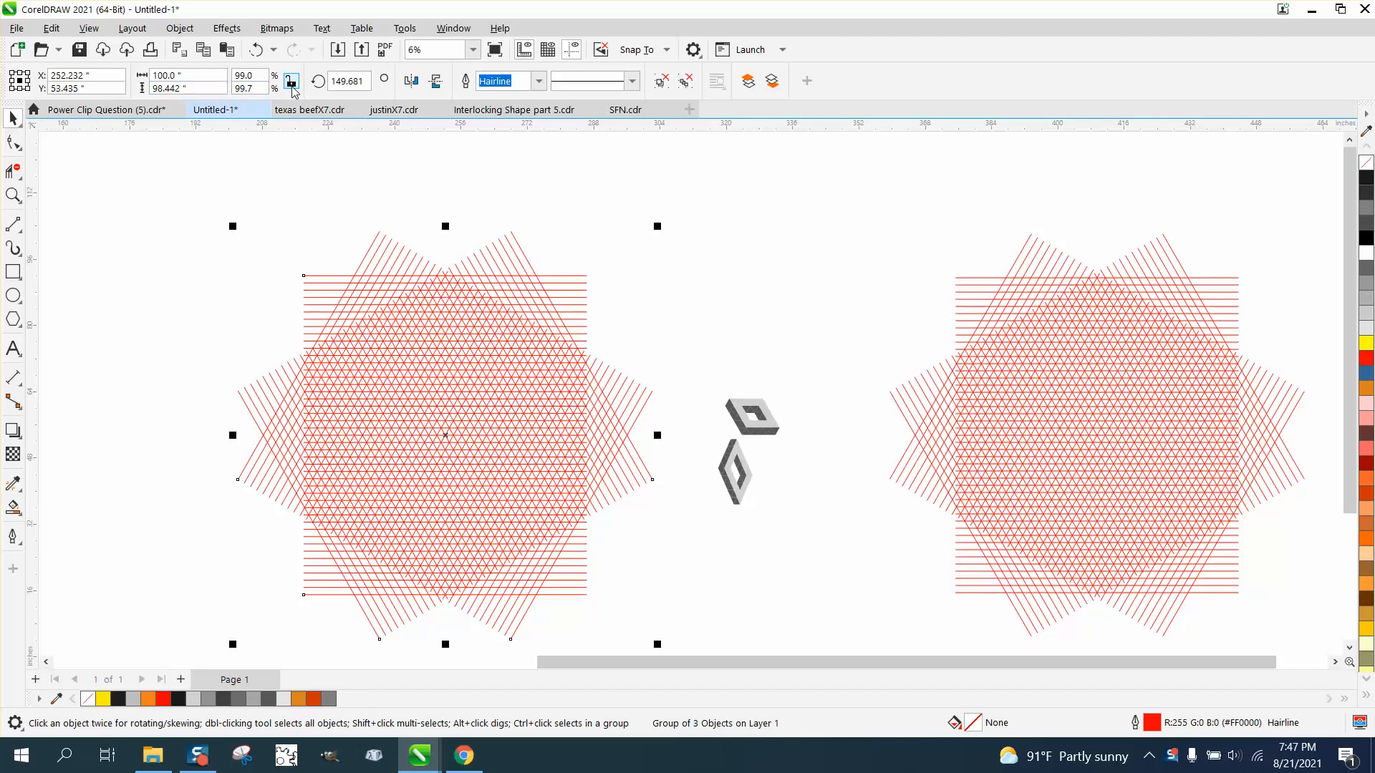
click(213, 78)
text(7)
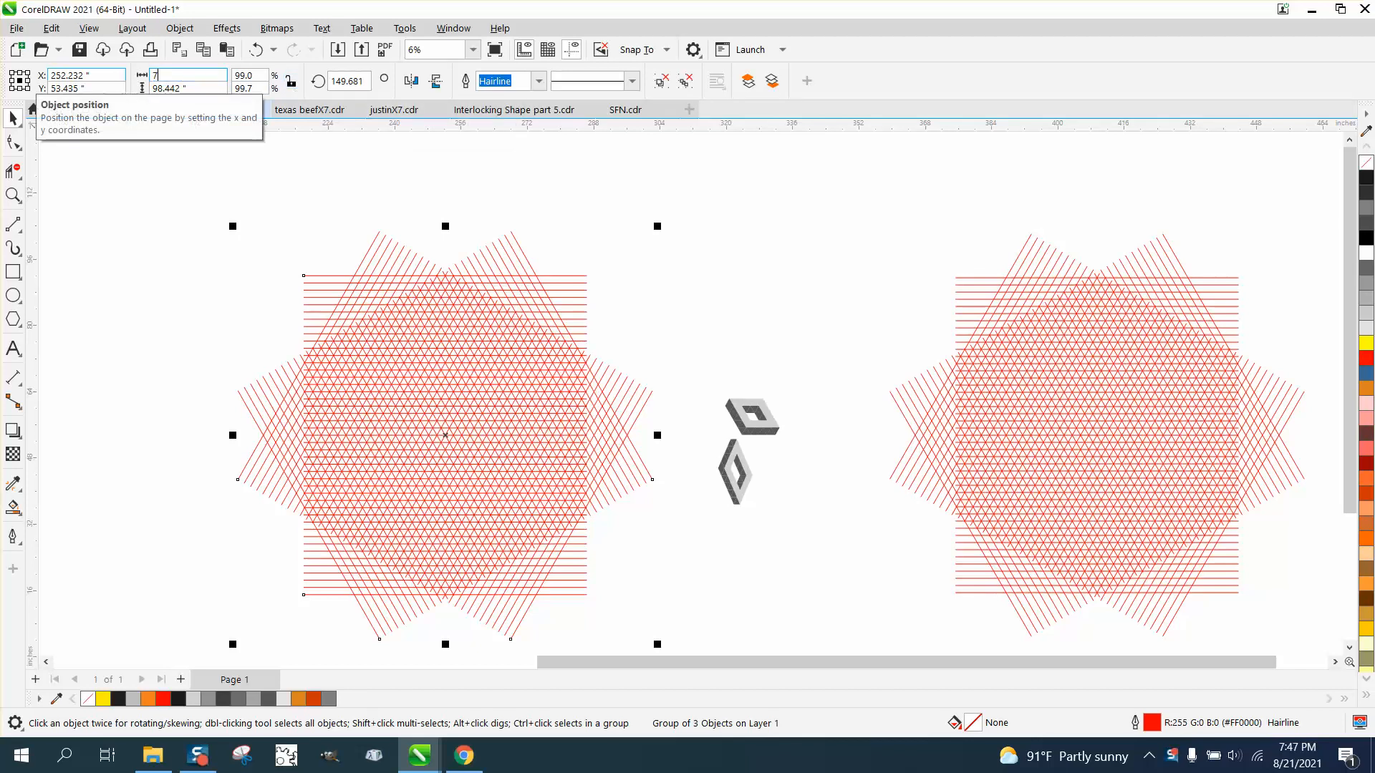
text(5)
key(Return)
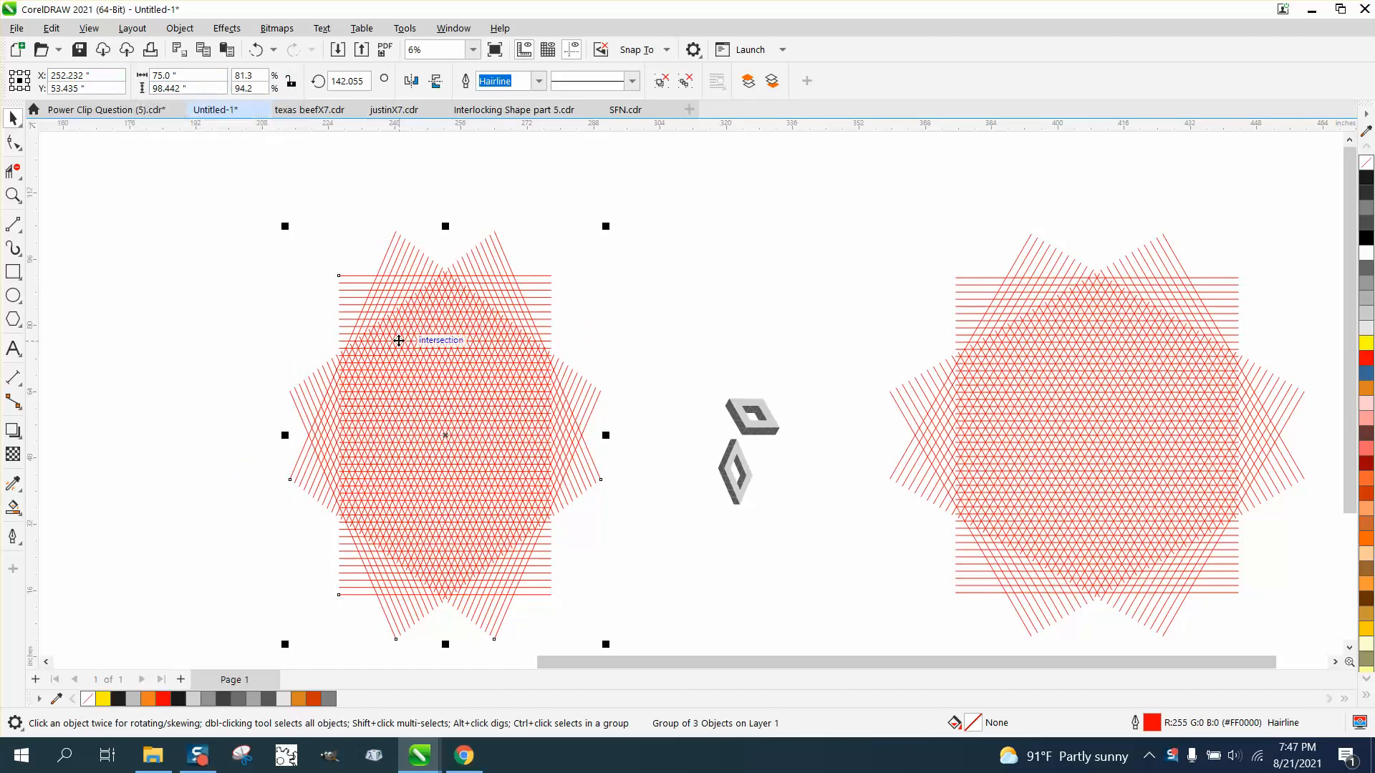
Switch to Smart Fill, try it on one triangle in the middle of the narrowed grid, and undo that fill
click(14, 195)
drag(300, 357, 632, 524)
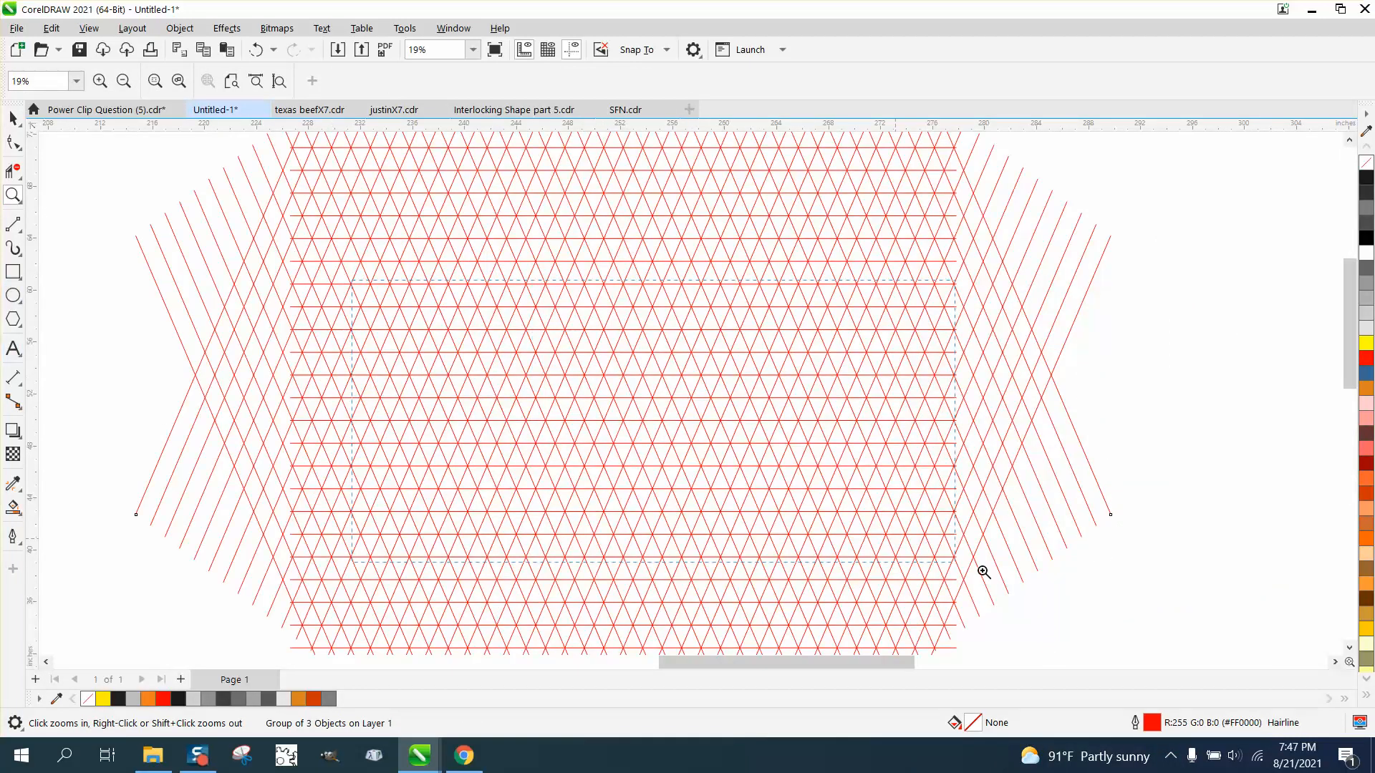
scroll(654, 444, up, 2)
click(22, 515)
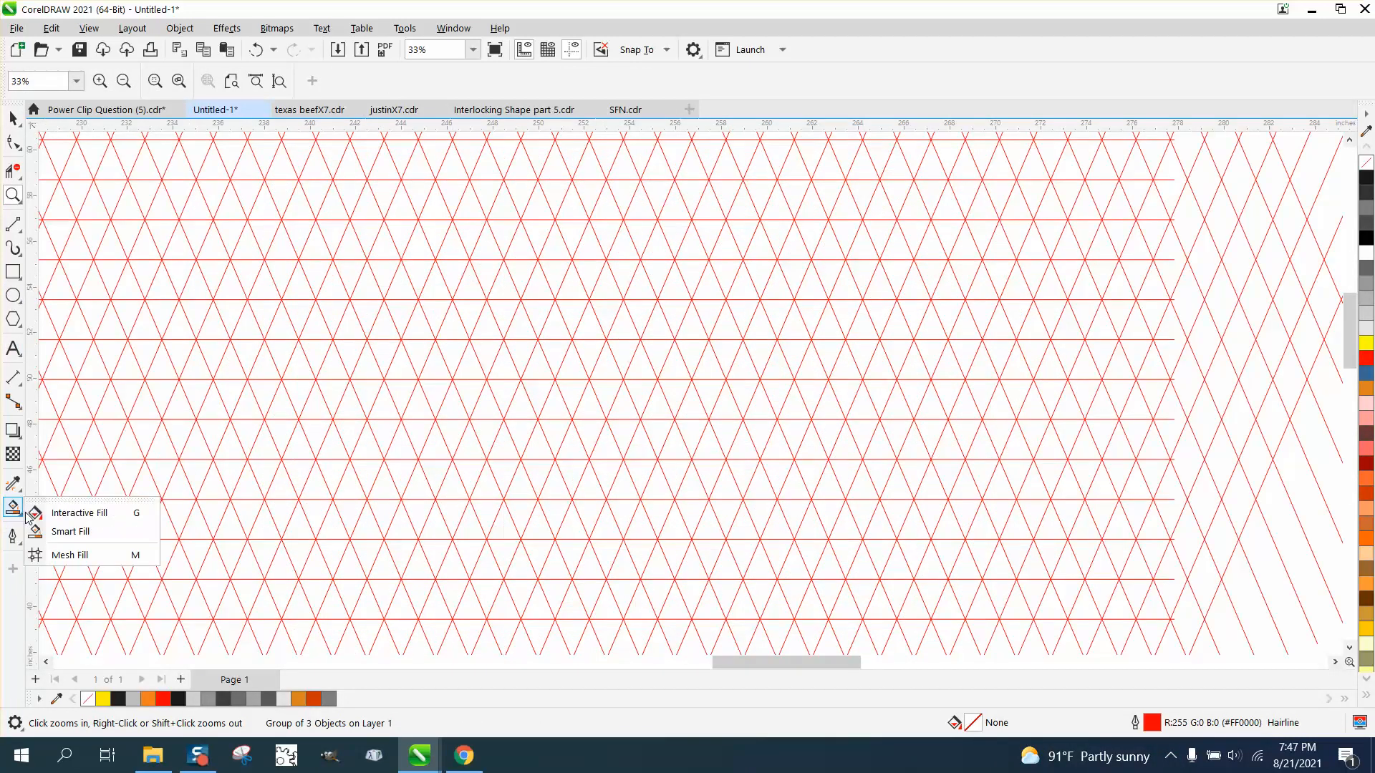
click(51, 510)
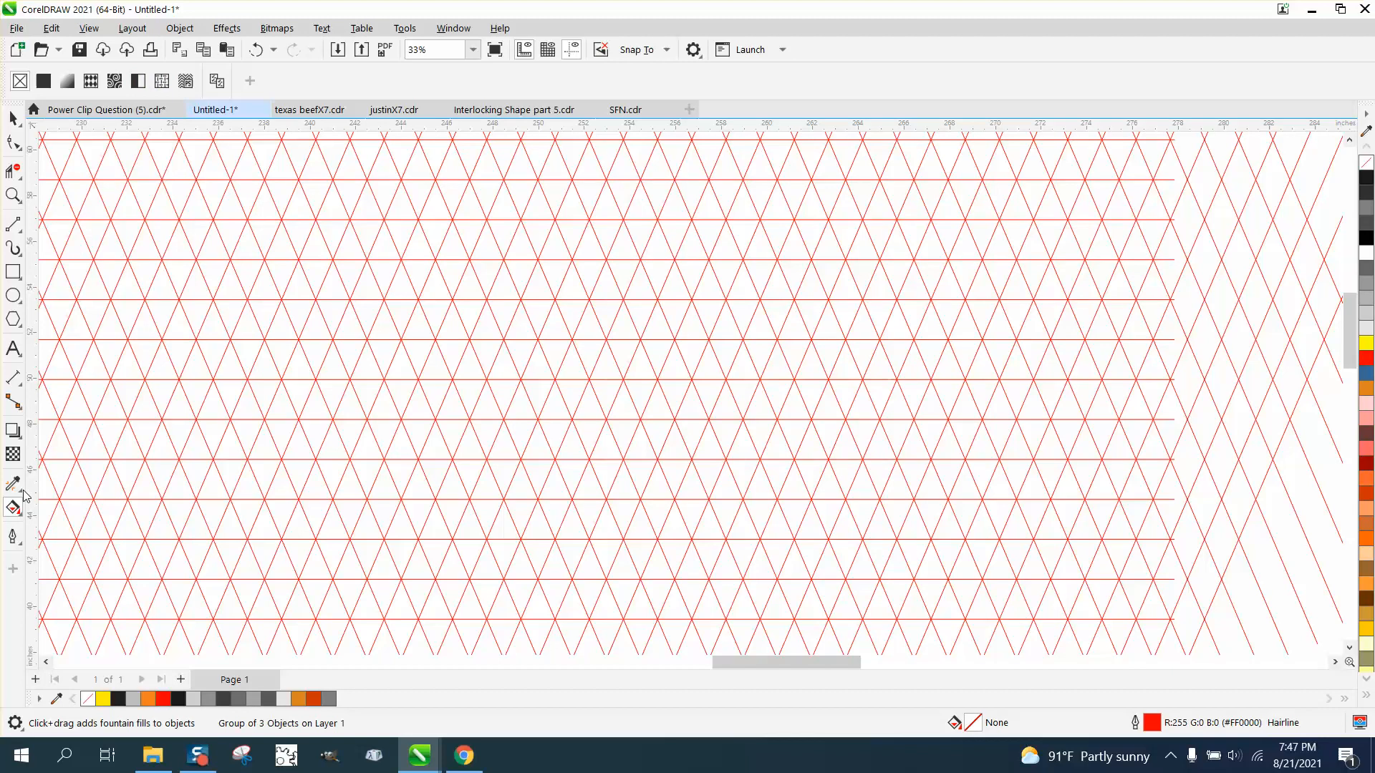
click(21, 515)
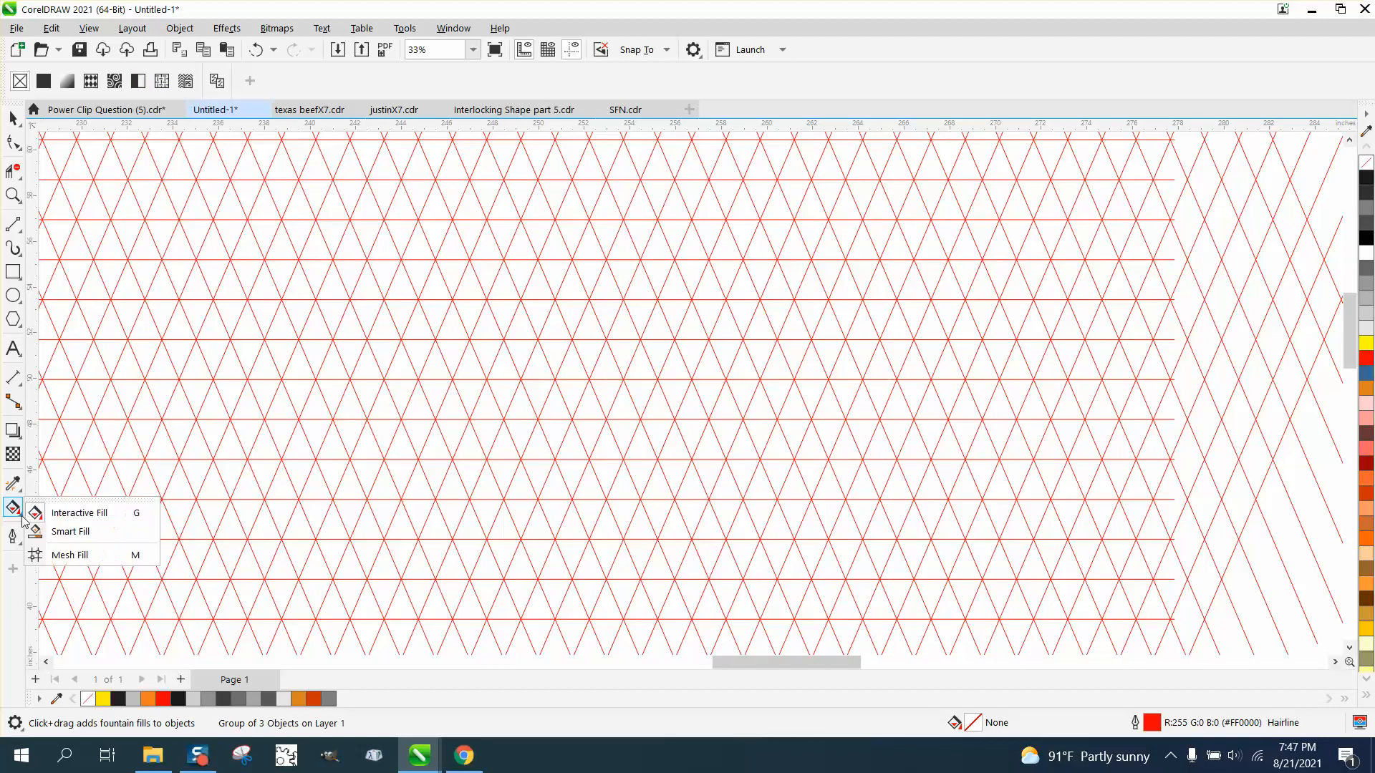
click(71, 532)
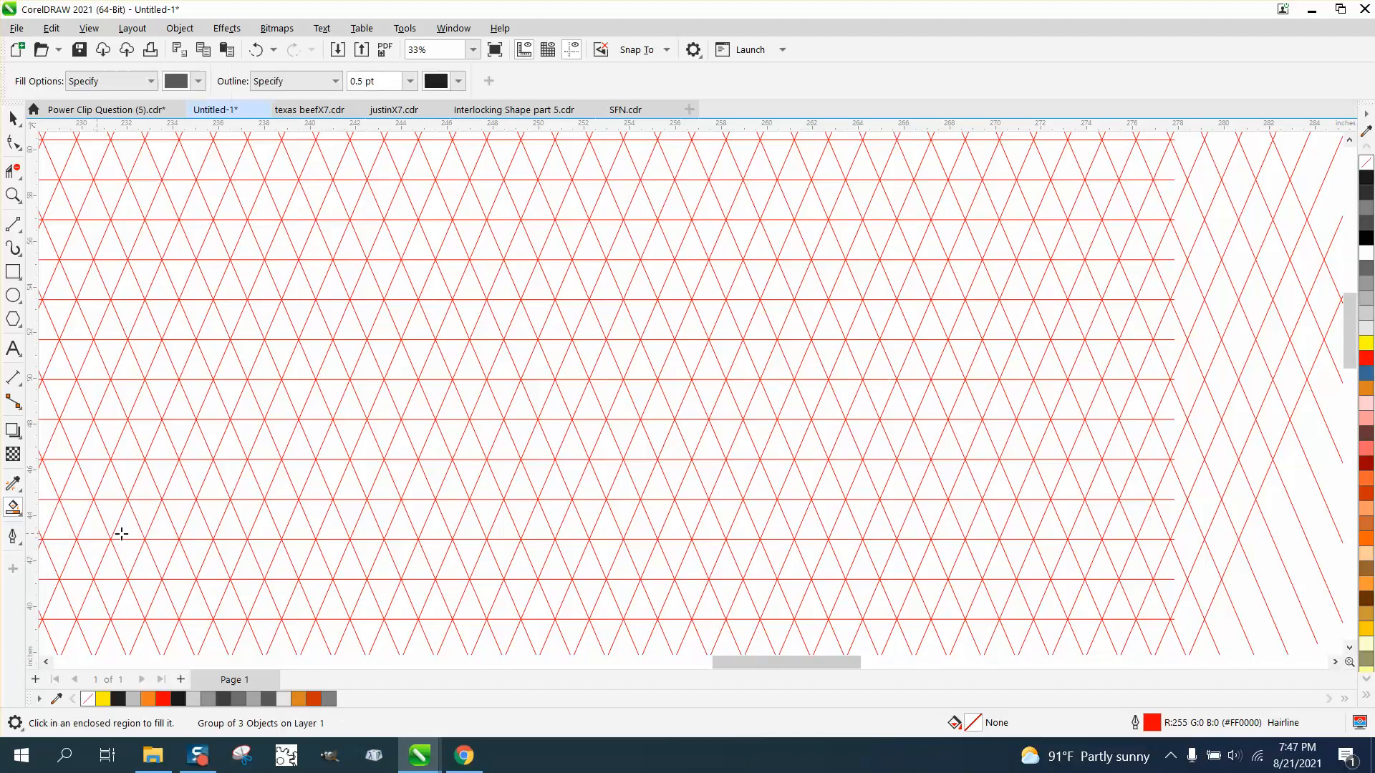
click(493, 422)
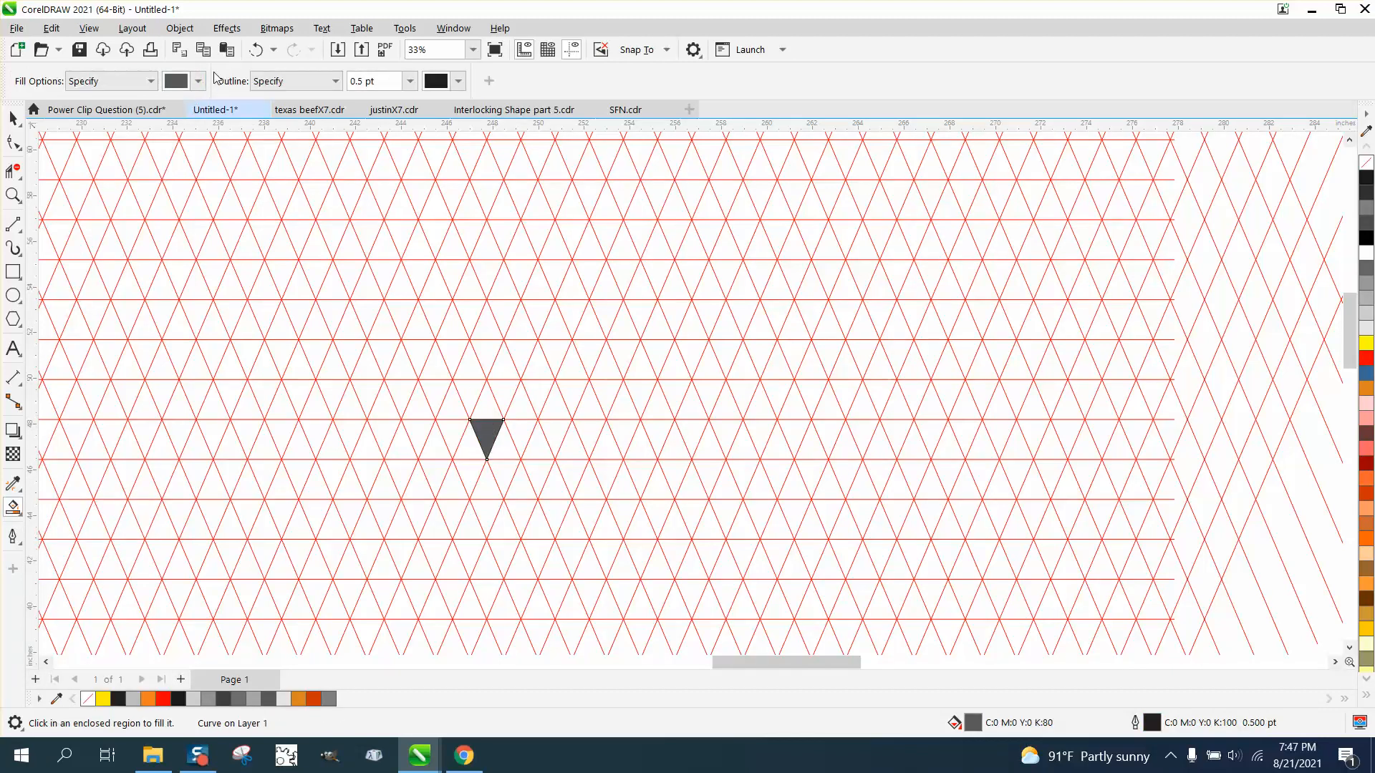
click(256, 49)
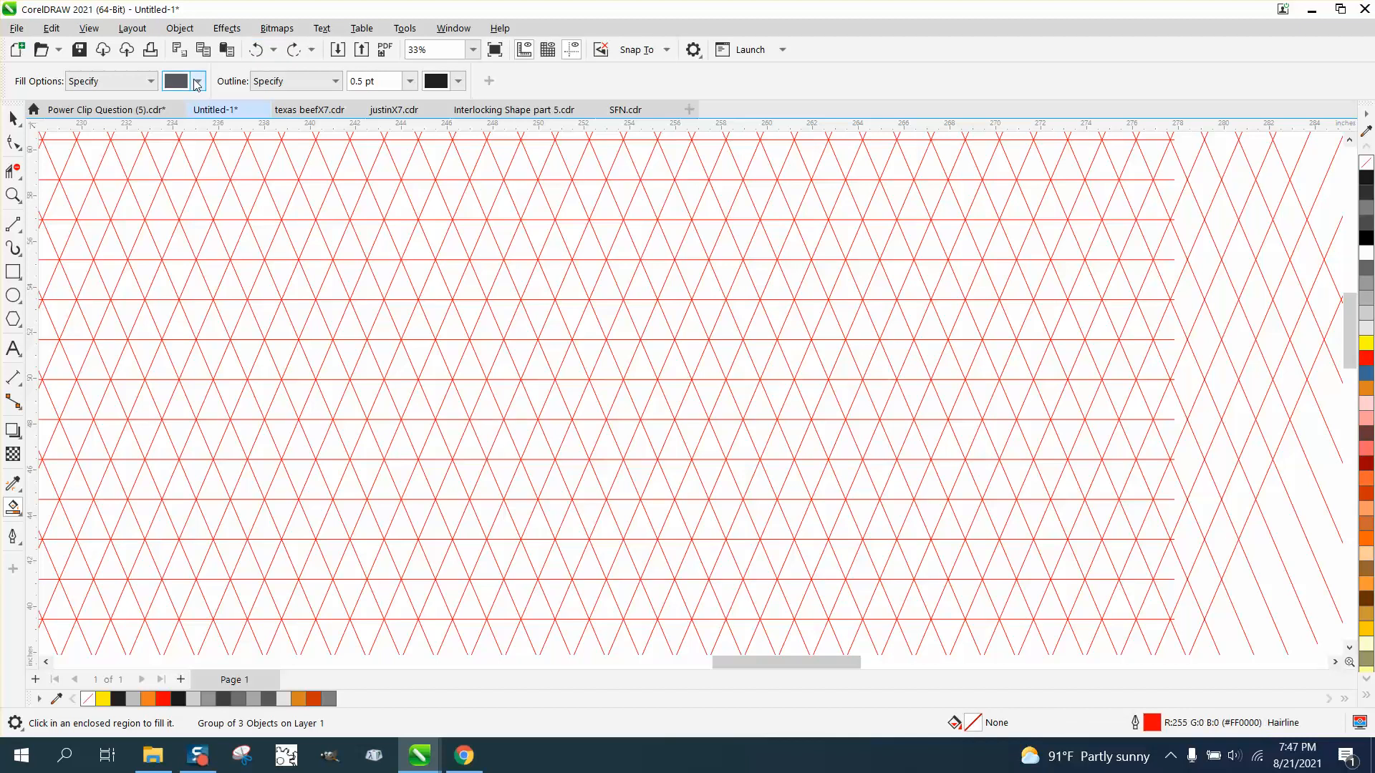
Set the Smart Fill colour to 20% black and fill the diamond's bottom tip and the two-triangle-wide band rising along its lower left side
click(197, 82)
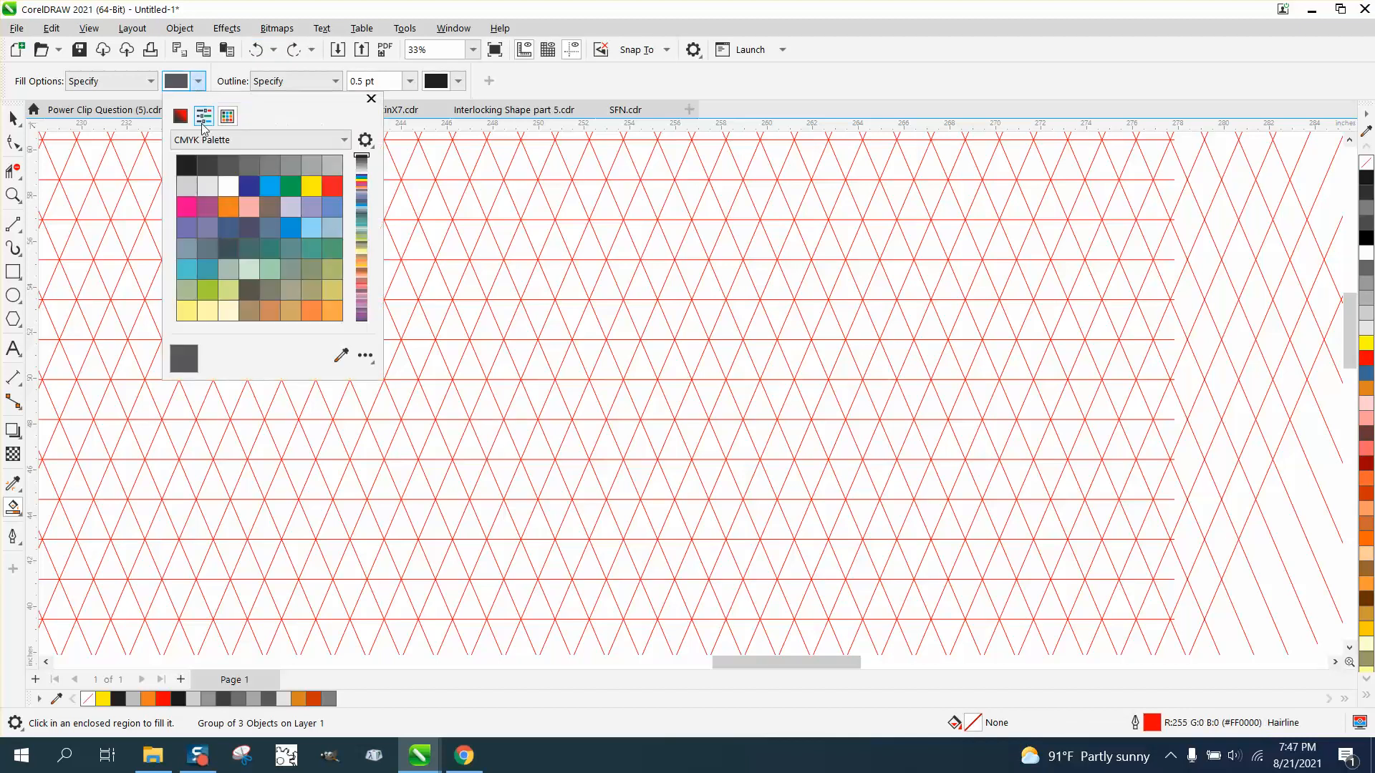
click(186, 188)
click(491, 402)
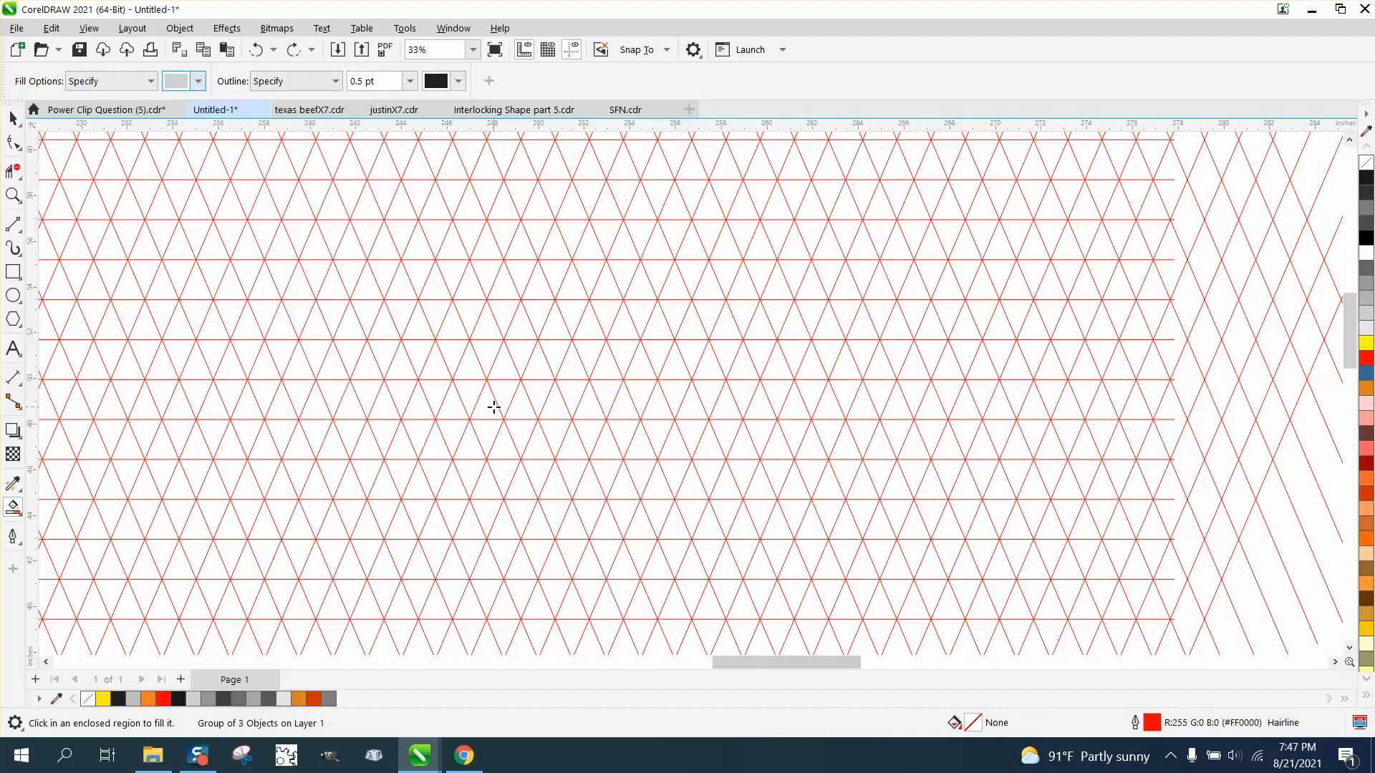
click(484, 403)
click(481, 433)
click(468, 394)
click(469, 366)
click(453, 349)
click(454, 329)
click(436, 310)
click(436, 288)
click(421, 268)
click(422, 250)
click(402, 229)
click(395, 204)
Fill the diamond's right side in the same light grey, rising from the bottom tip to the right corner and back towards the top
click(505, 392)
click(505, 366)
click(521, 350)
click(521, 327)
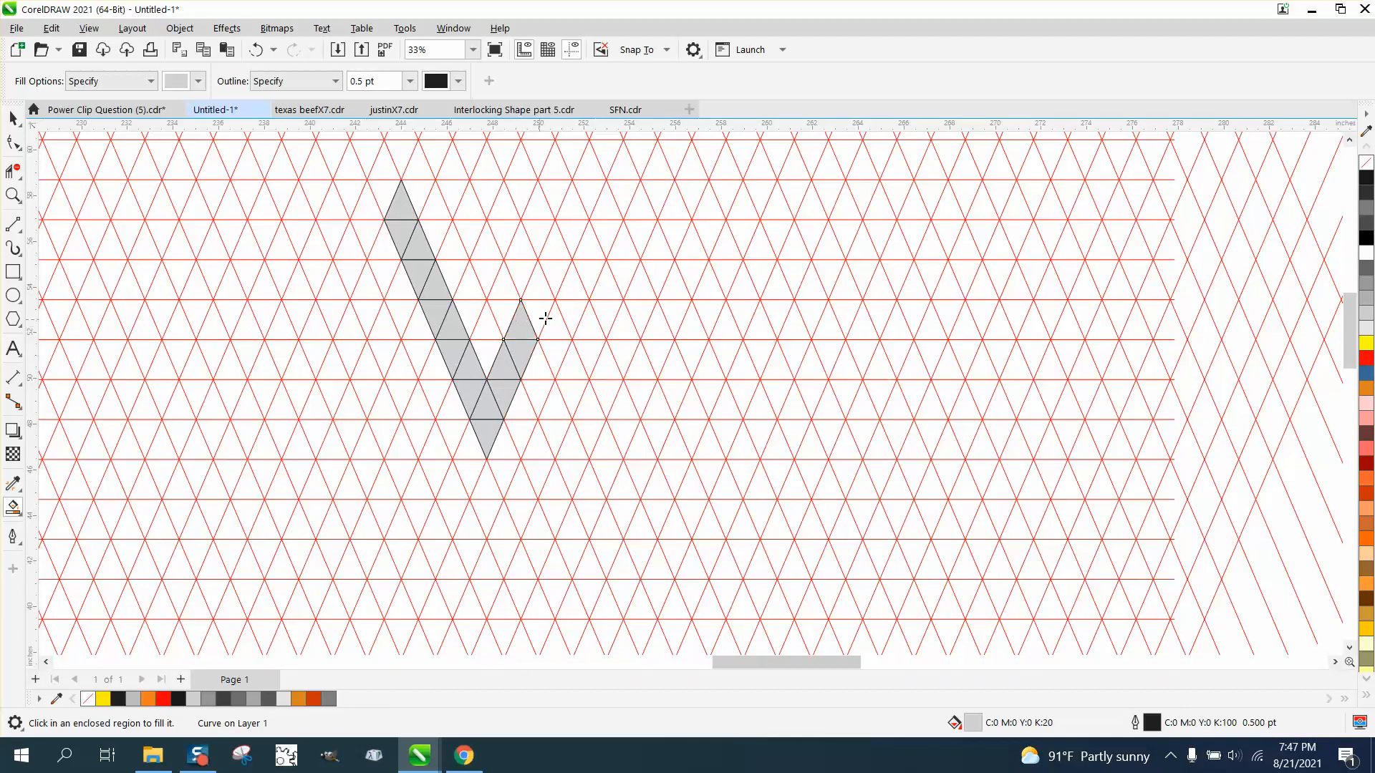
click(540, 310)
click(538, 290)
click(556, 271)
click(557, 252)
click(536, 236)
click(536, 205)
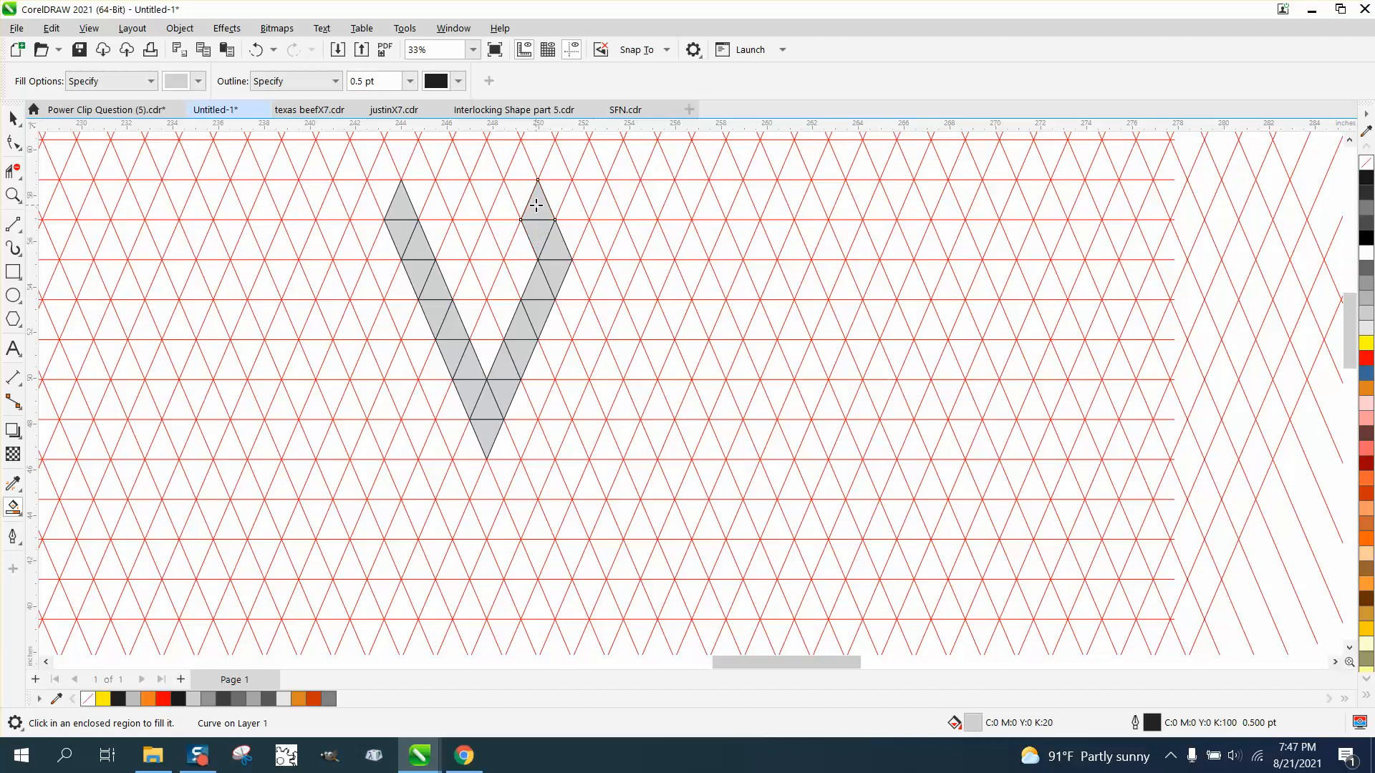
click(525, 195)
click(526, 175)
scroll(525, 201, down, 2)
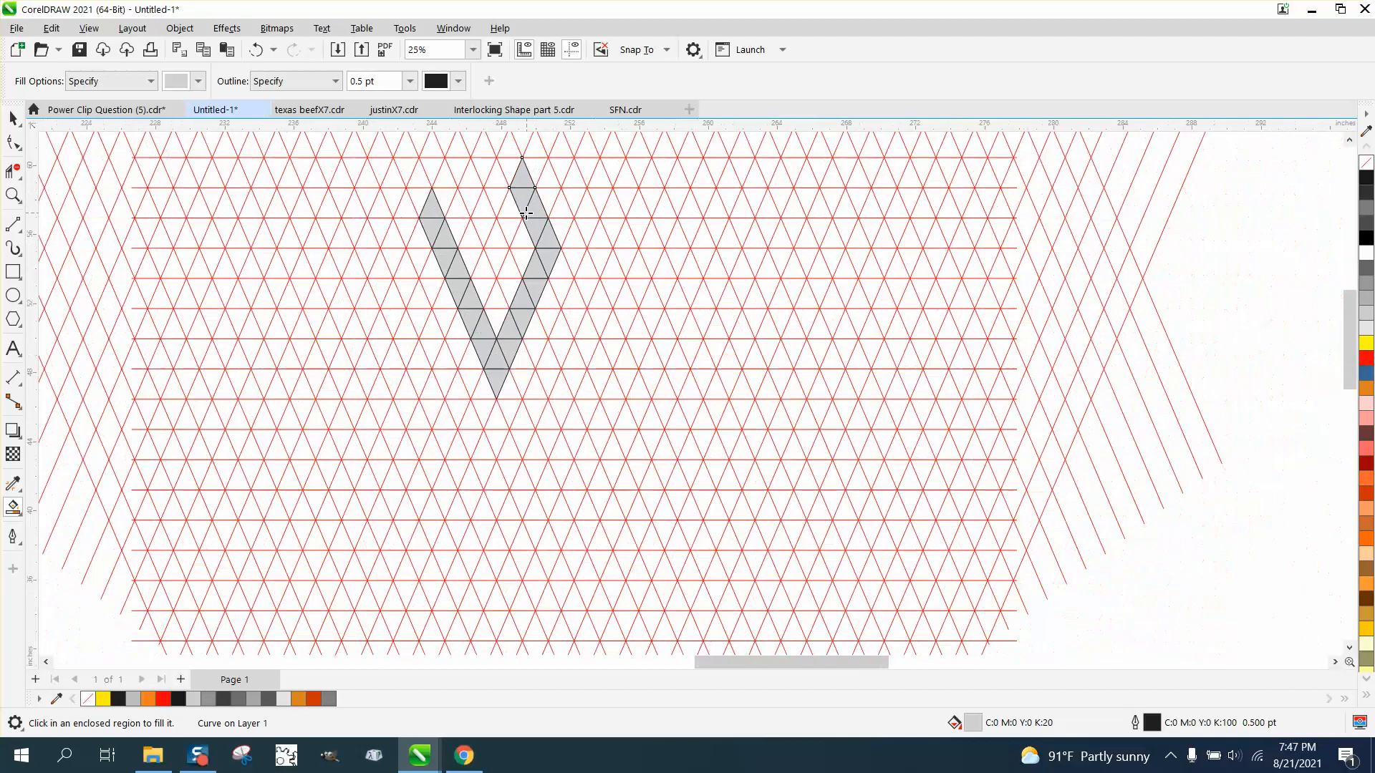
click(515, 176)
click(513, 164)
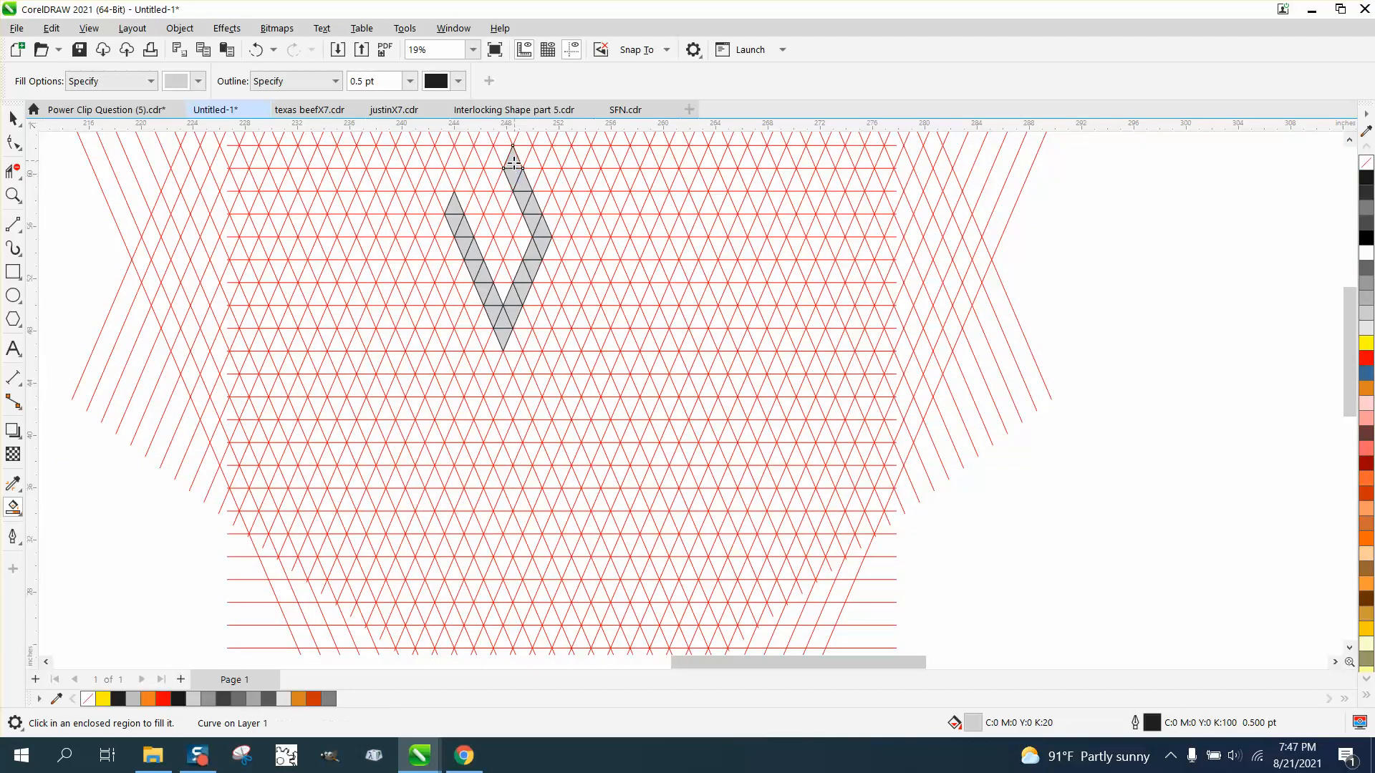
Fill the triangles along the diamond's upper left side with the light grey, from the left corner towards the top
click(464, 197)
click(464, 183)
click(474, 175)
click(478, 159)
click(484, 154)
Fill the remaining triangles at the top of the diamond with light grey to join its left and right sides
scroll(602, 222, down, 1)
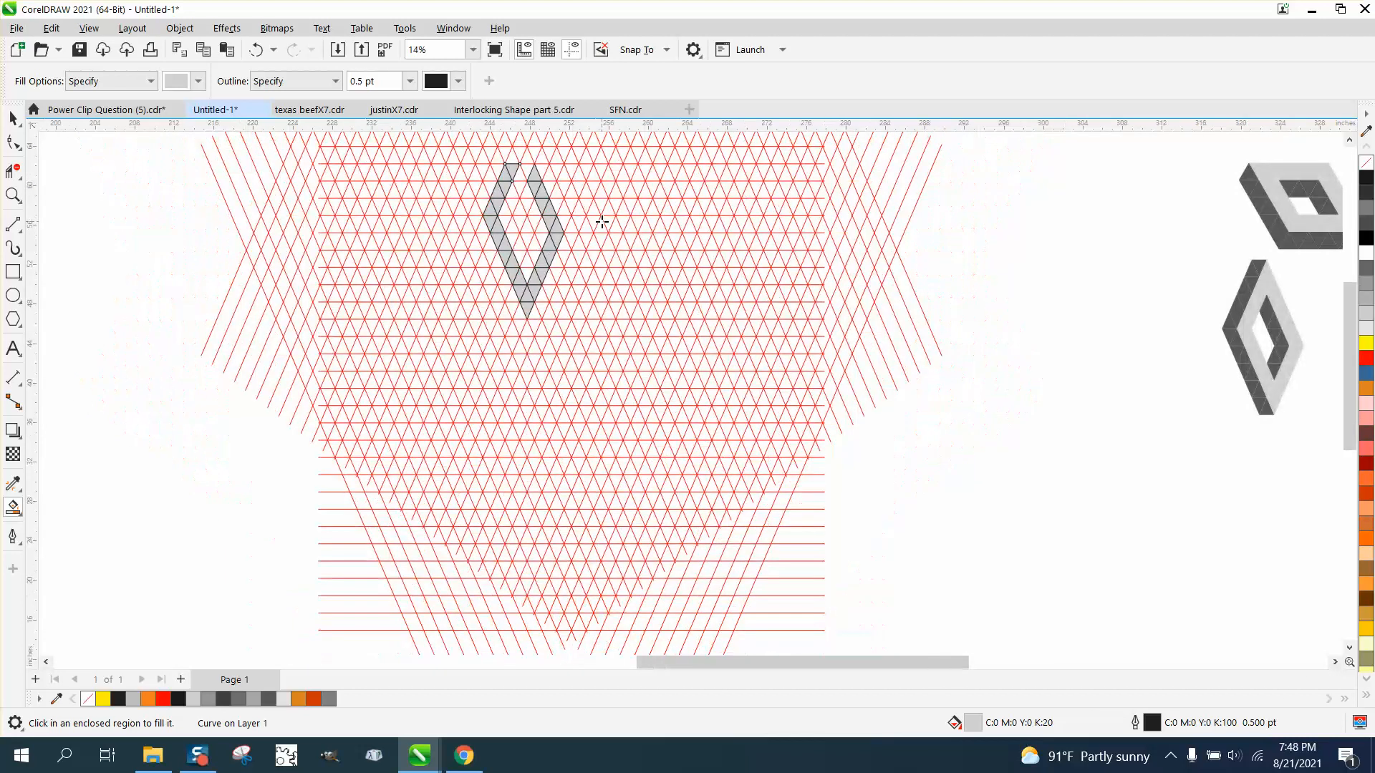
click(13, 195)
drag(462, 171, 617, 262)
scroll(518, 266, down, 3)
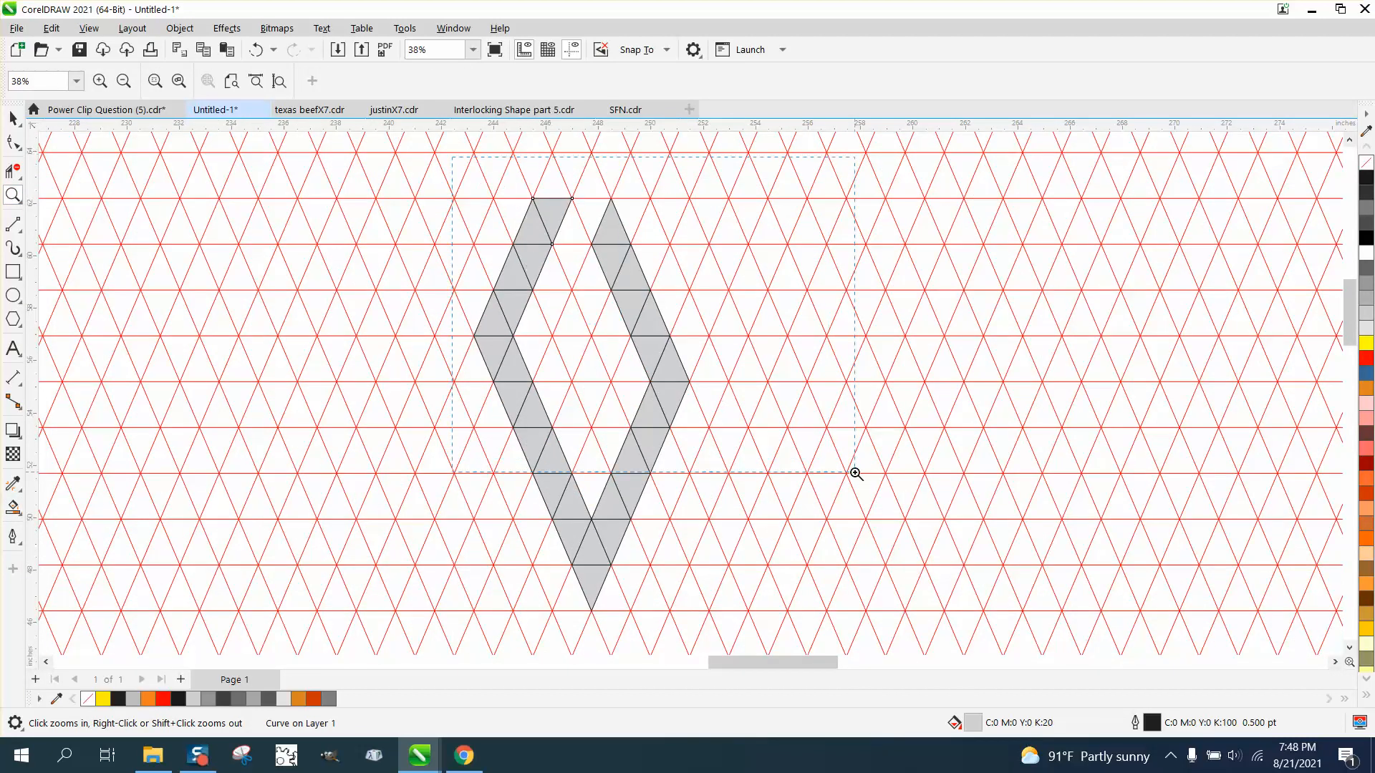
scroll(551, 444, up, 2)
click(13, 507)
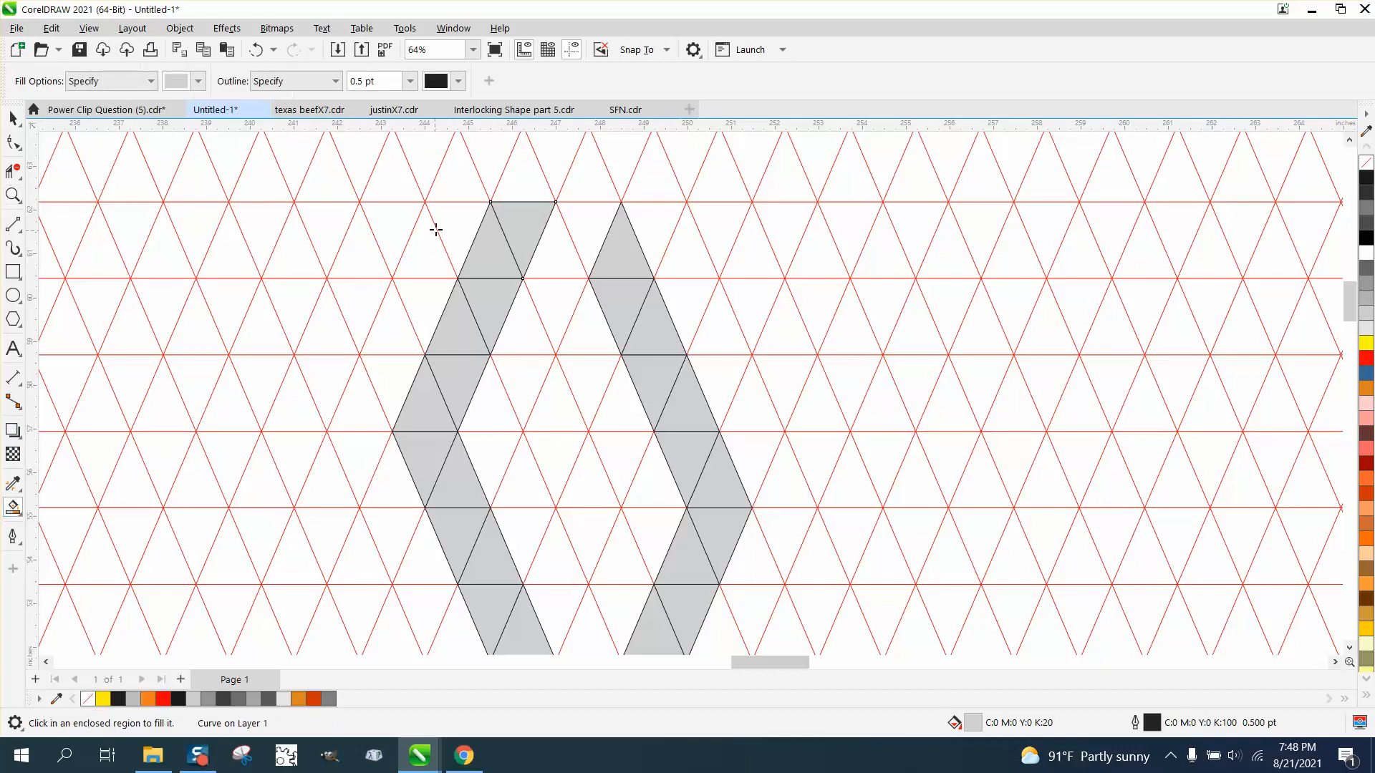
click(528, 185)
click(591, 186)
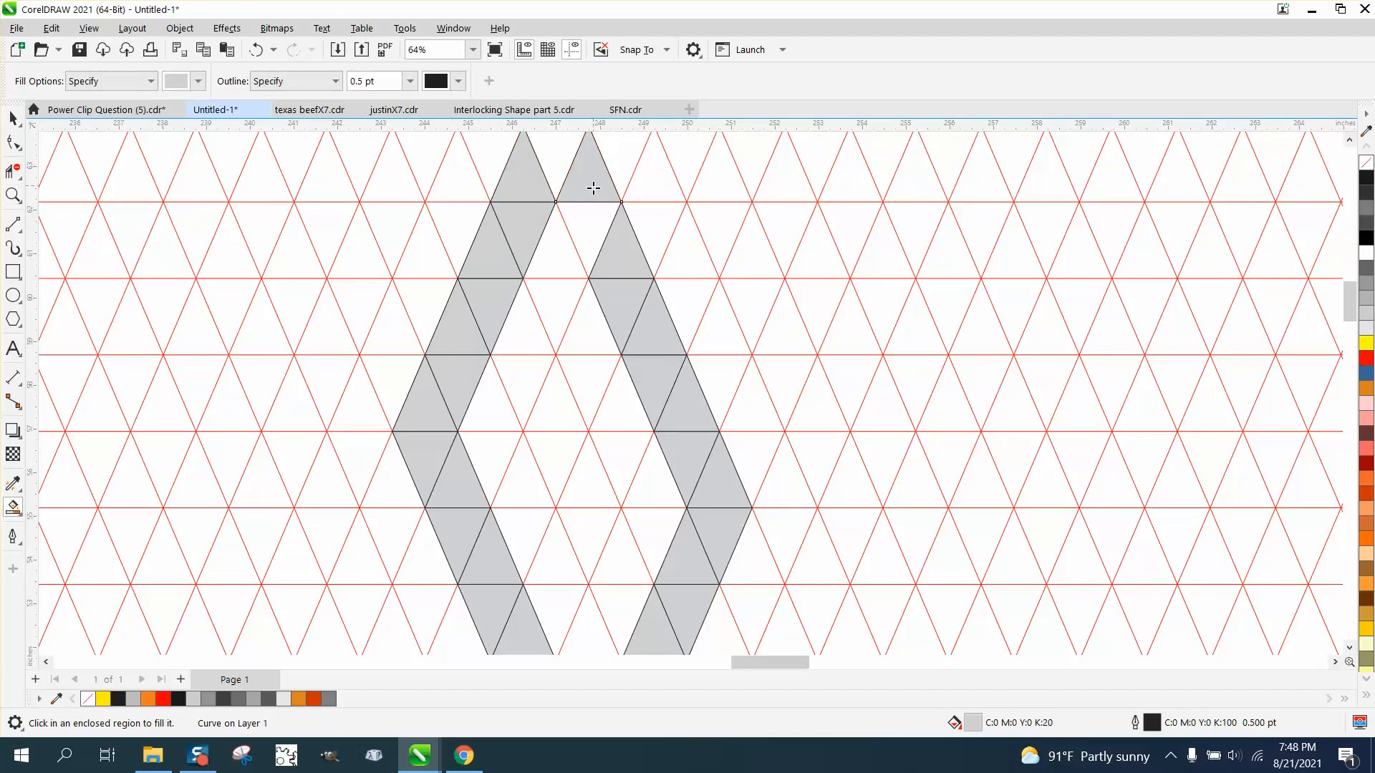
click(563, 156)
click(601, 227)
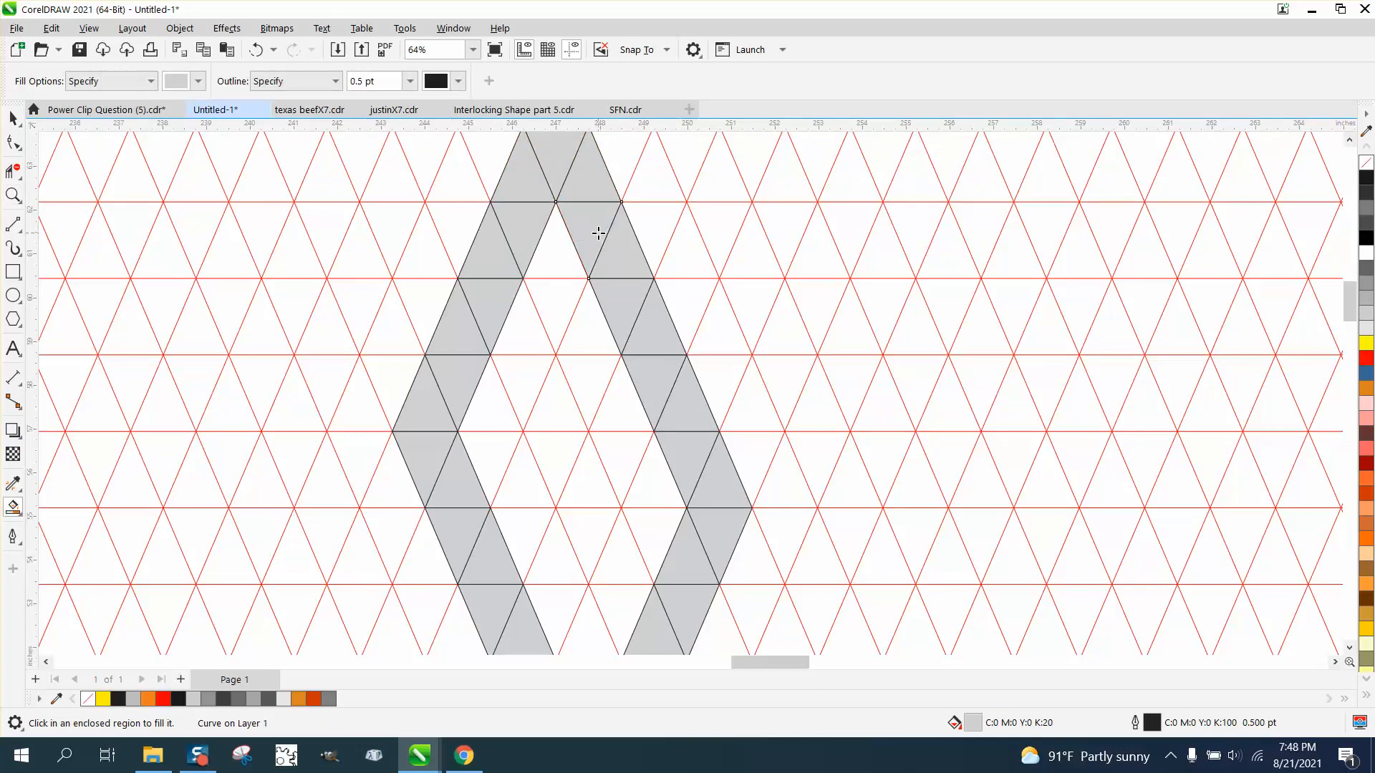
Set the Smart Fill colour to 80% black and fill the triangles along the inside of the diamond's upper right side
scroll(599, 233, down, 2)
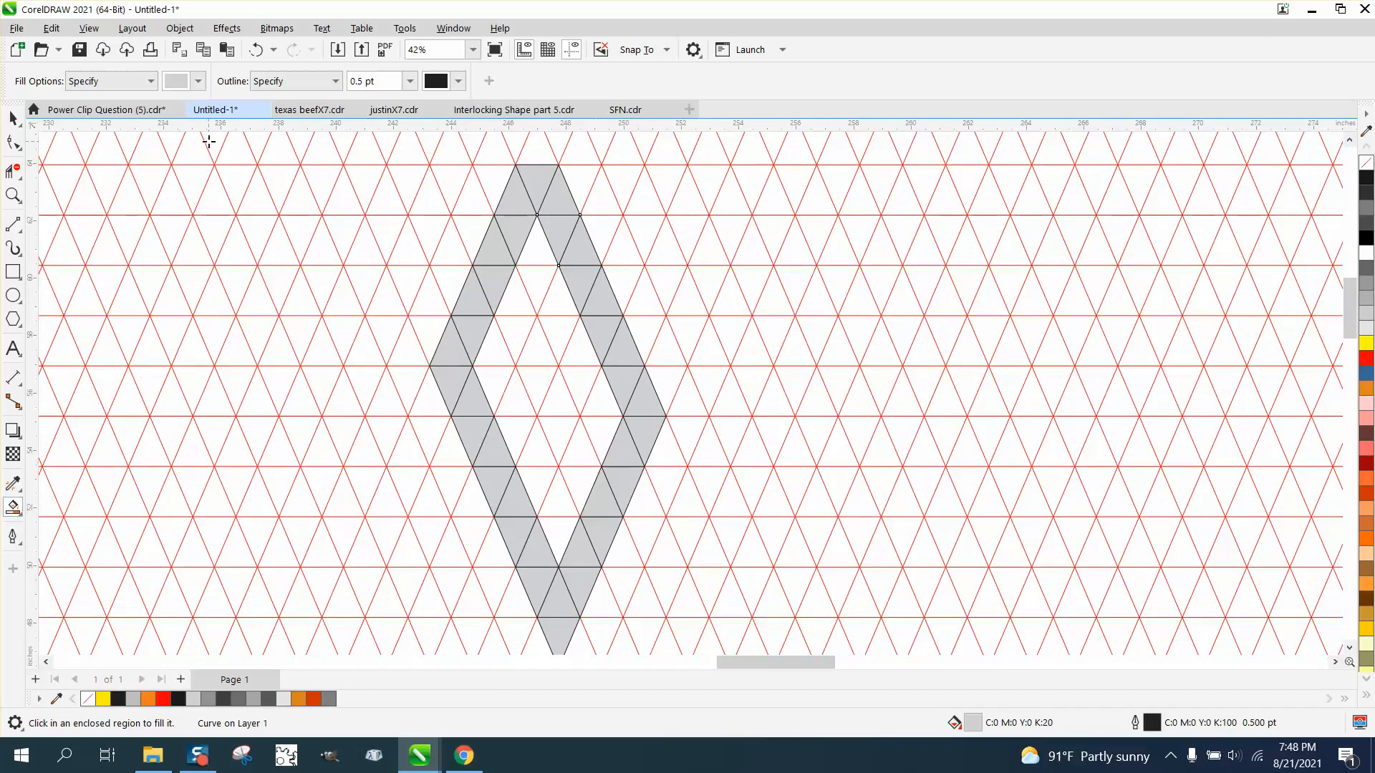
click(199, 81)
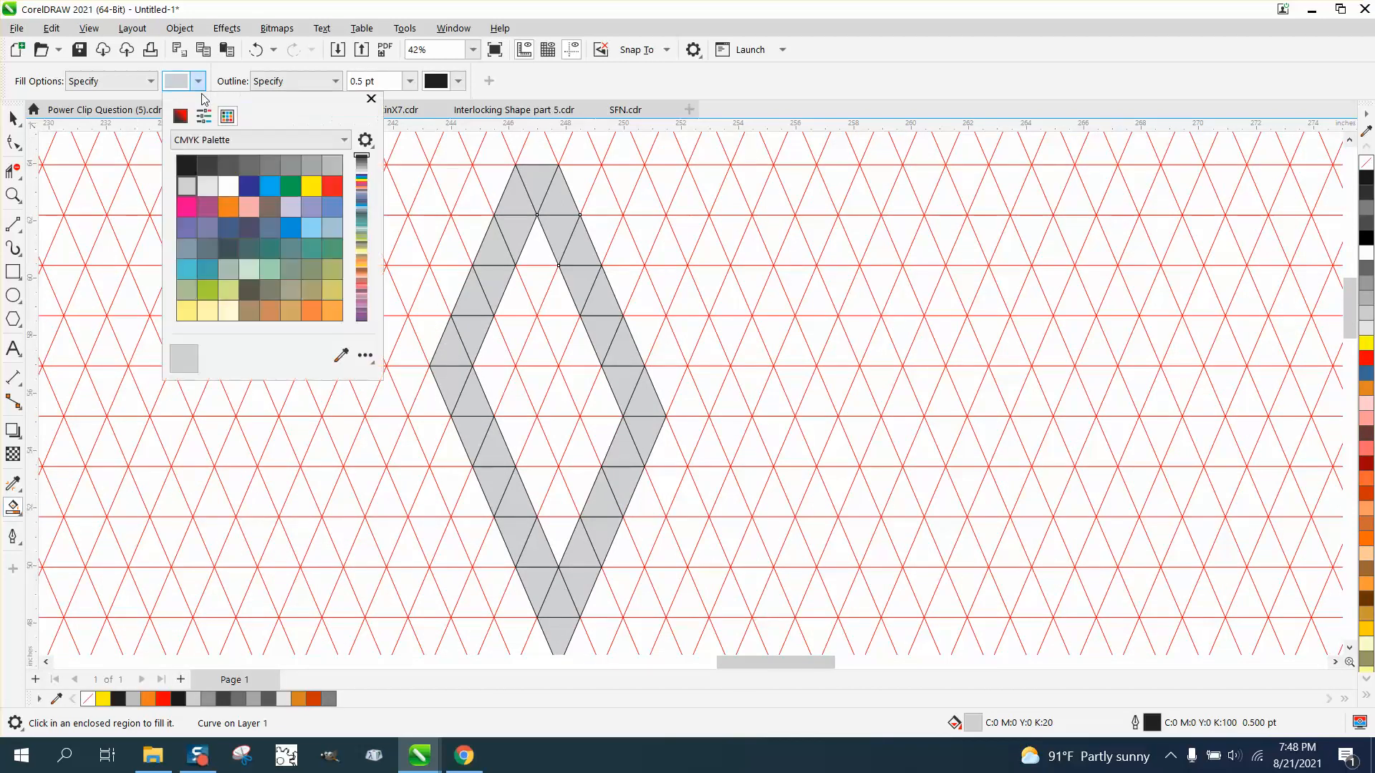
click(208, 165)
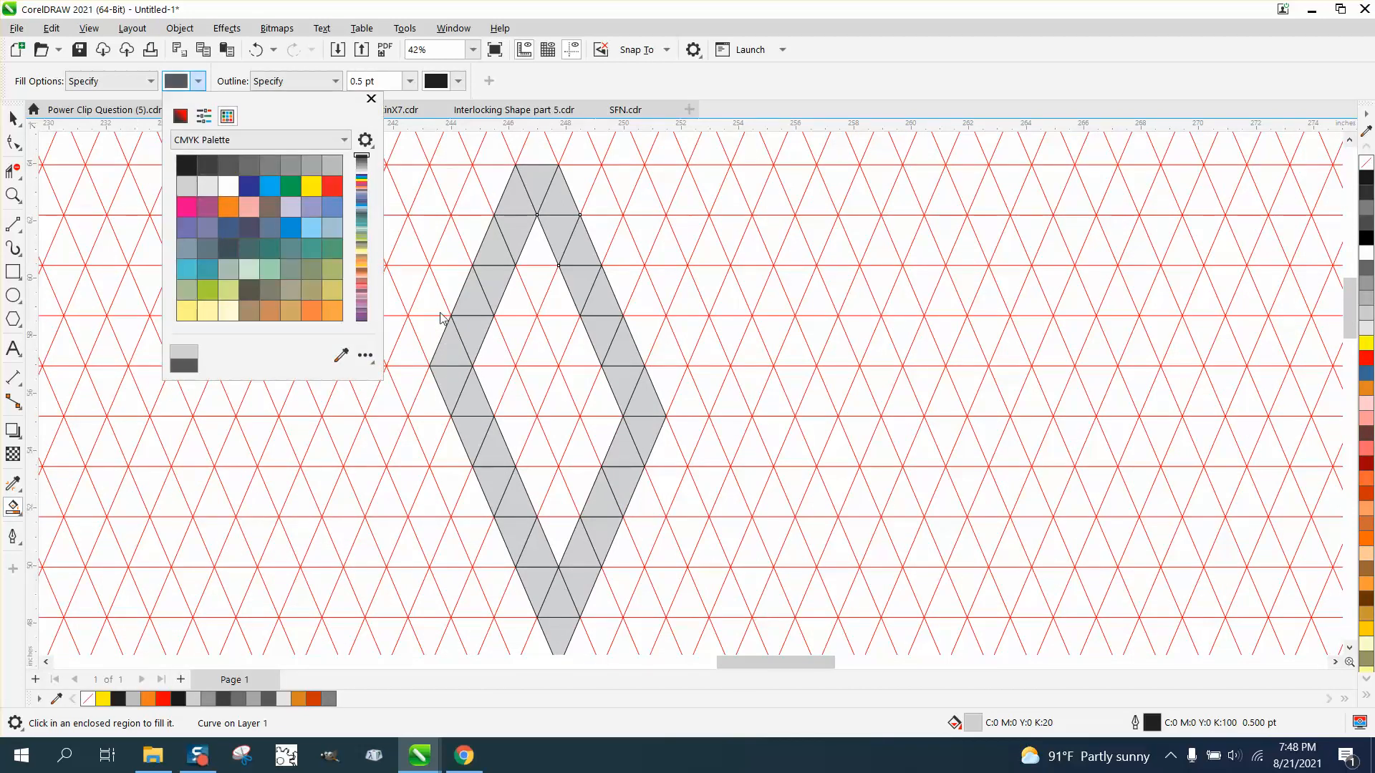
click(601, 401)
click(600, 393)
click(583, 379)
click(573, 347)
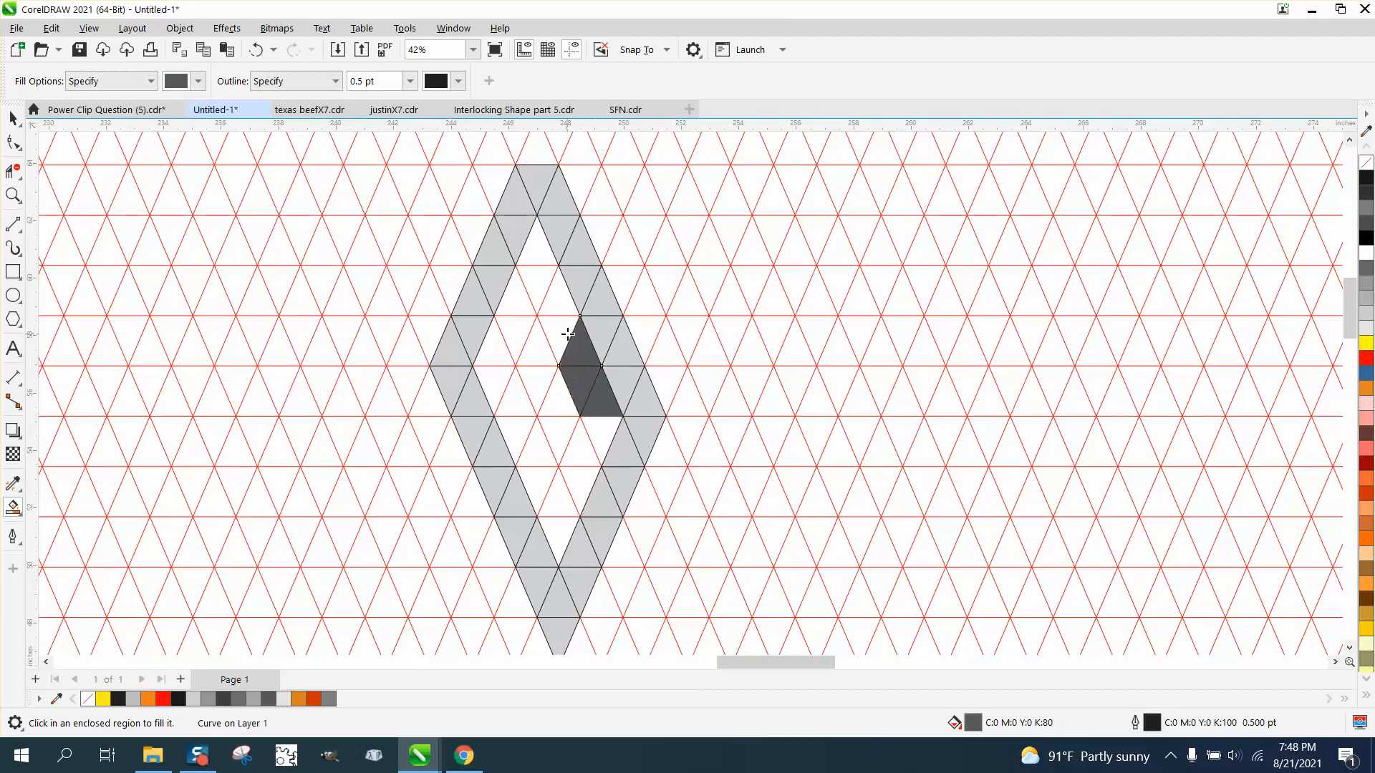
click(568, 334)
click(556, 298)
click(538, 281)
click(538, 263)
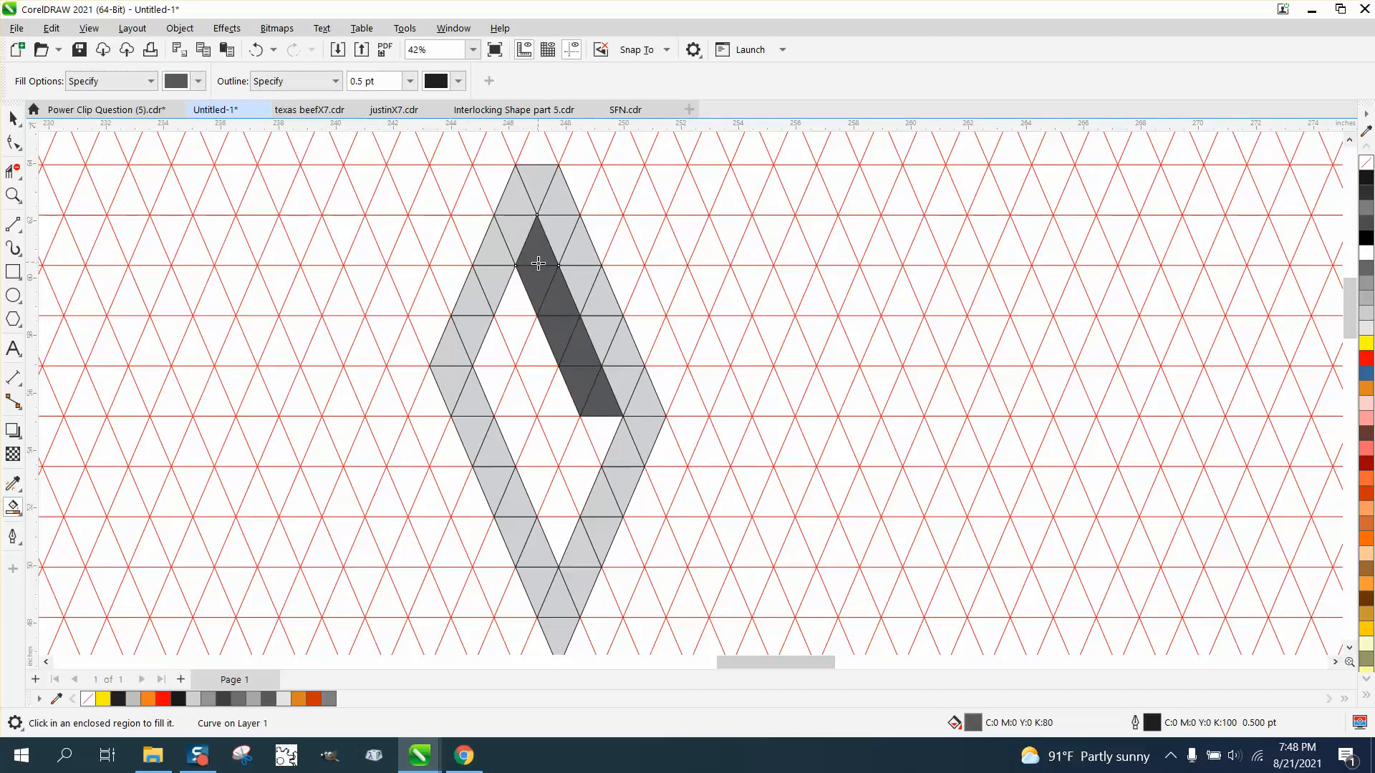
Continue the dark grey inner band along the inside of the diamond's lower right side, down to the opening's bottom point
click(600, 431)
click(581, 451)
click(576, 484)
click(558, 503)
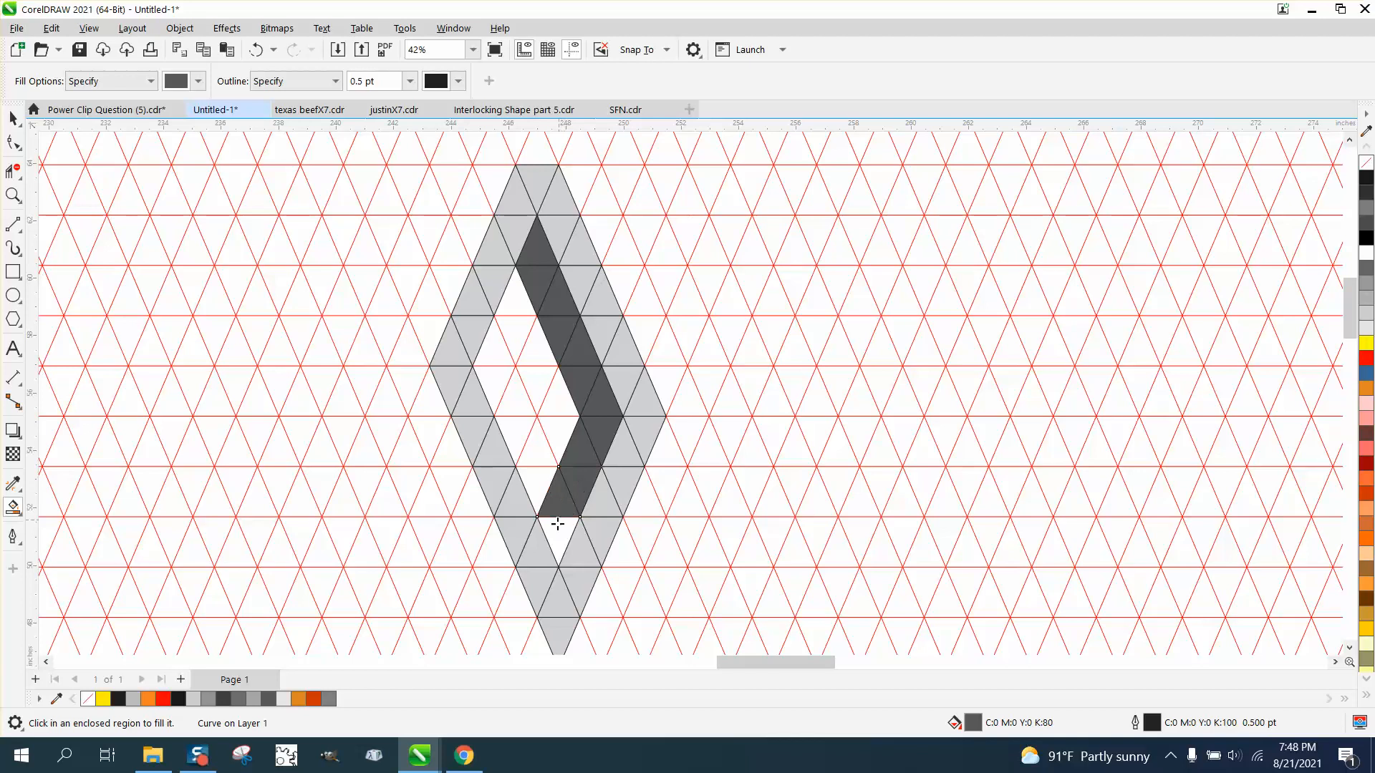
click(557, 524)
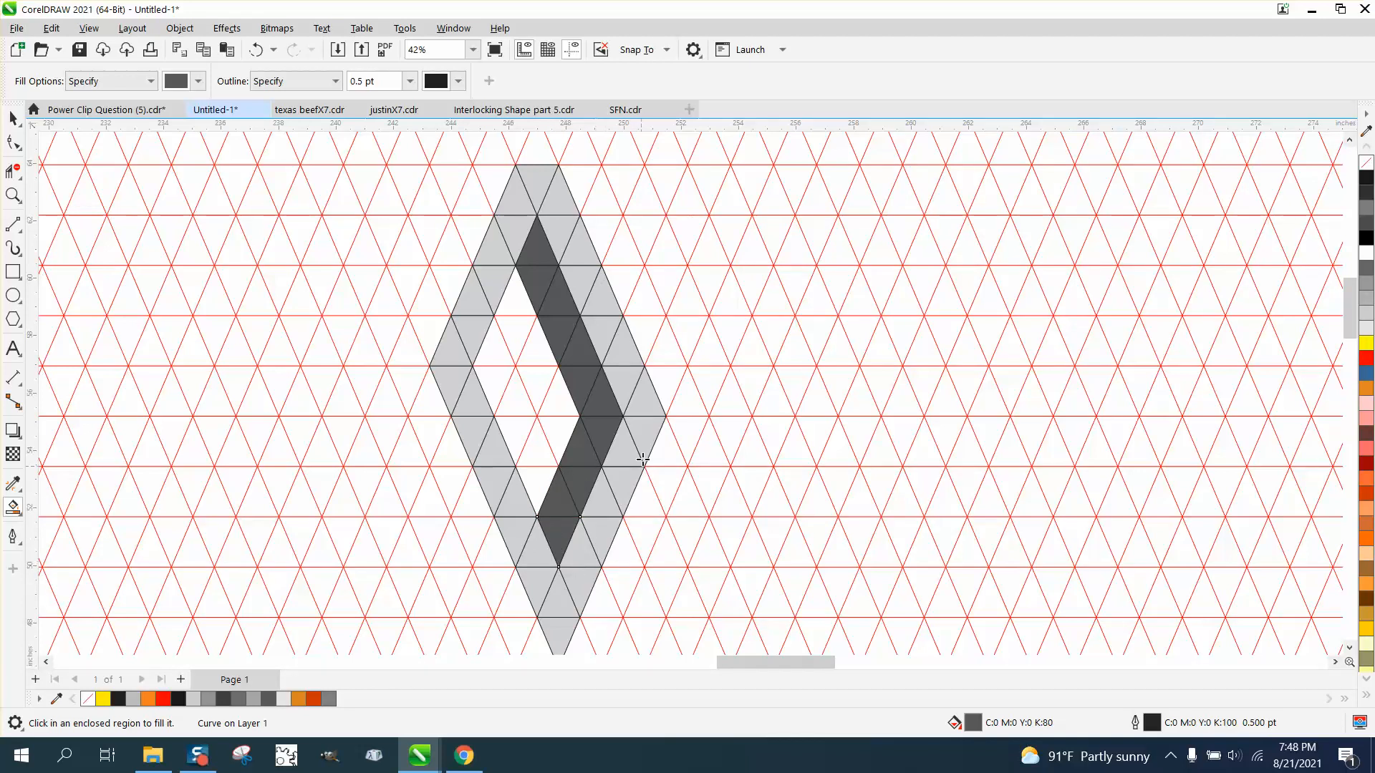
Fill a dark grey band of triangles along the outside of the diamond's lower left side, from the bottom tip to the left corner
scroll(511, 532, down, 1)
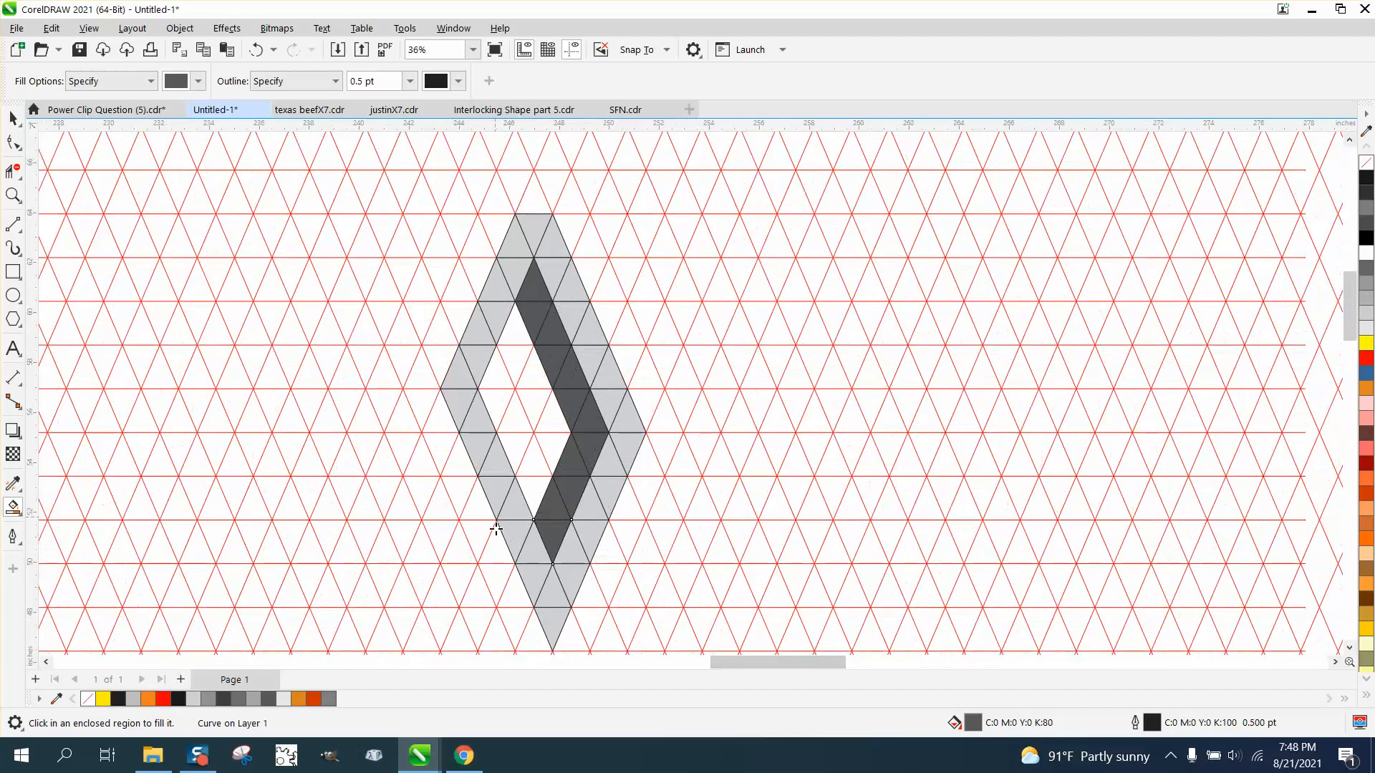
click(537, 642)
click(516, 625)
click(514, 594)
click(499, 577)
click(496, 548)
click(477, 534)
click(478, 506)
click(459, 491)
click(460, 464)
click(441, 445)
click(439, 415)
click(424, 393)
Extend the dark grey outer band along the diamond's upper left side, ending one row above the light grey top
click(423, 378)
click(437, 361)
click(444, 335)
click(459, 307)
click(460, 285)
click(477, 273)
click(478, 245)
click(499, 229)
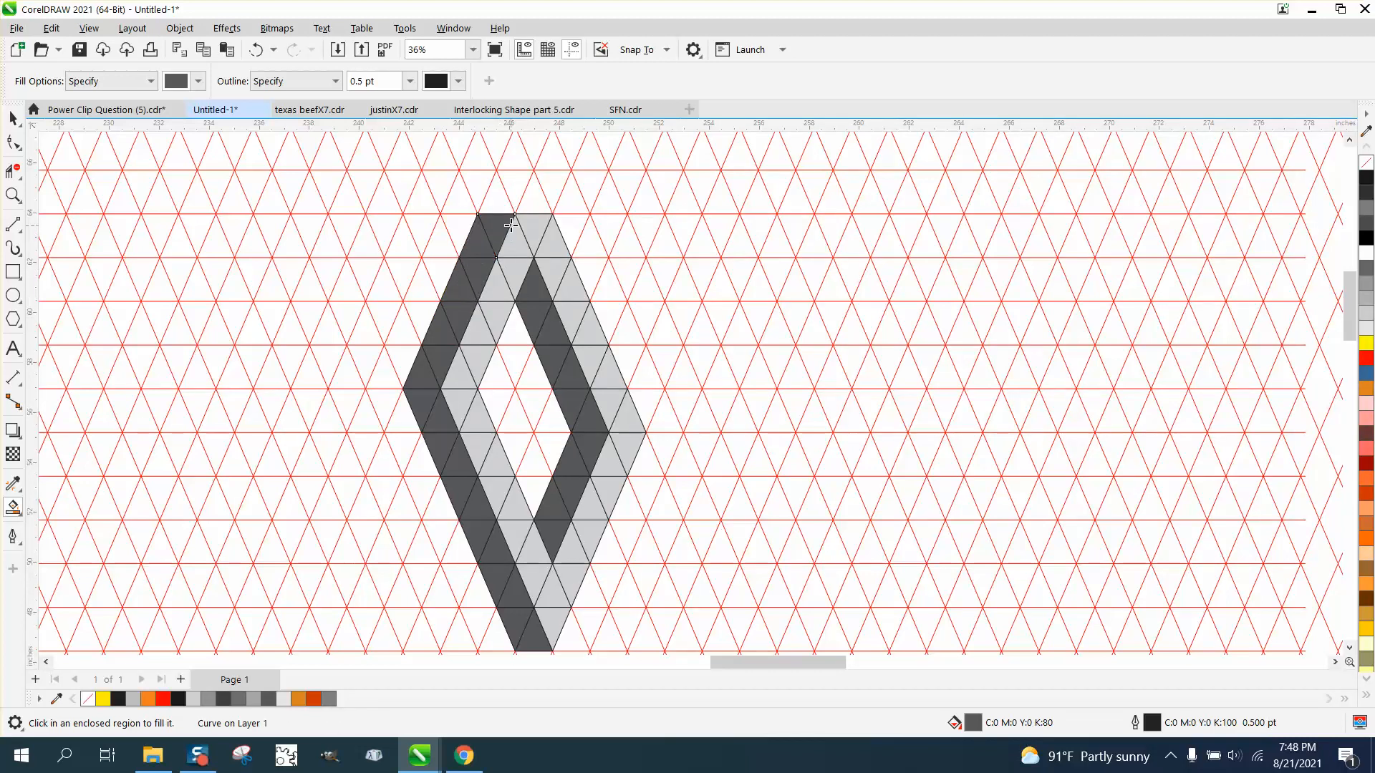
click(505, 206)
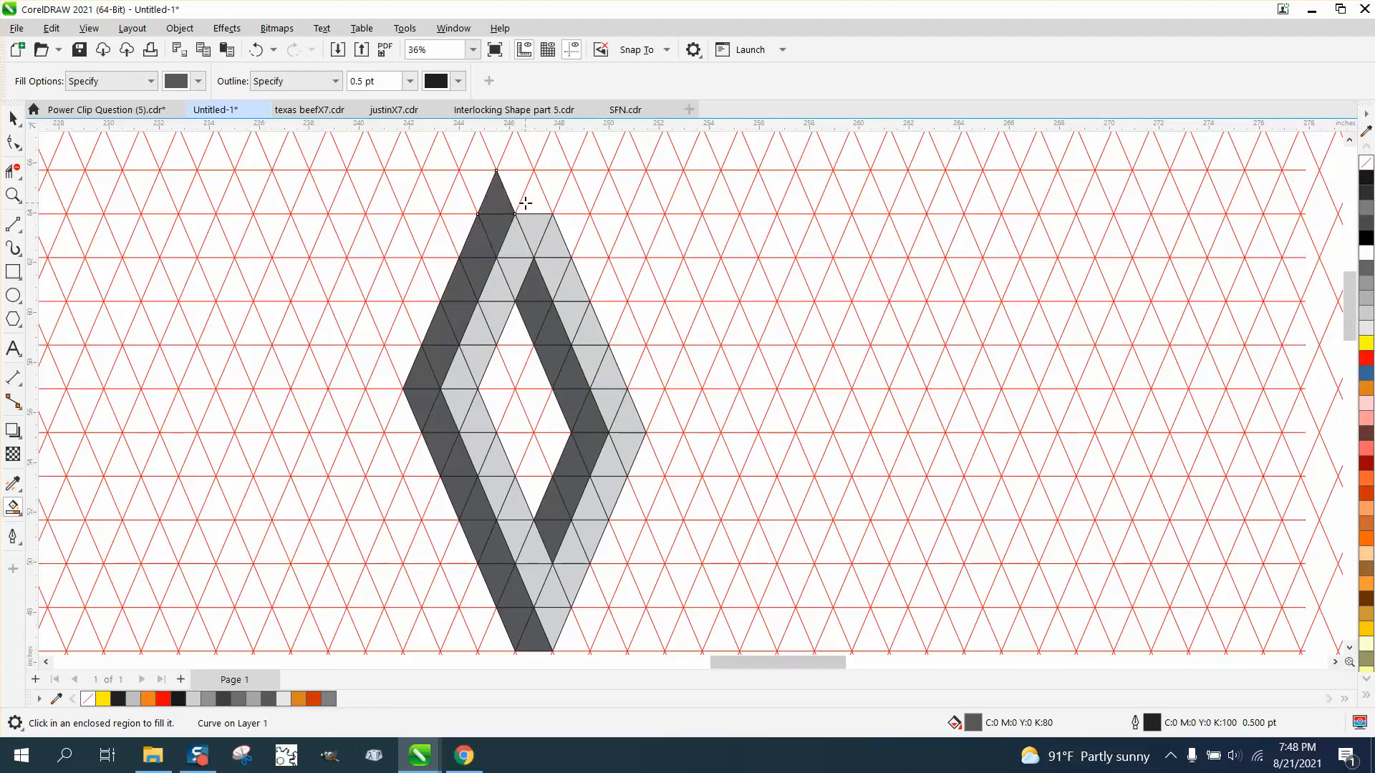
click(519, 186)
Set the Smart Fill colour to 20% black and fill the remaining triangle at the top of the diamond's upper right side
click(202, 84)
click(191, 187)
click(542, 209)
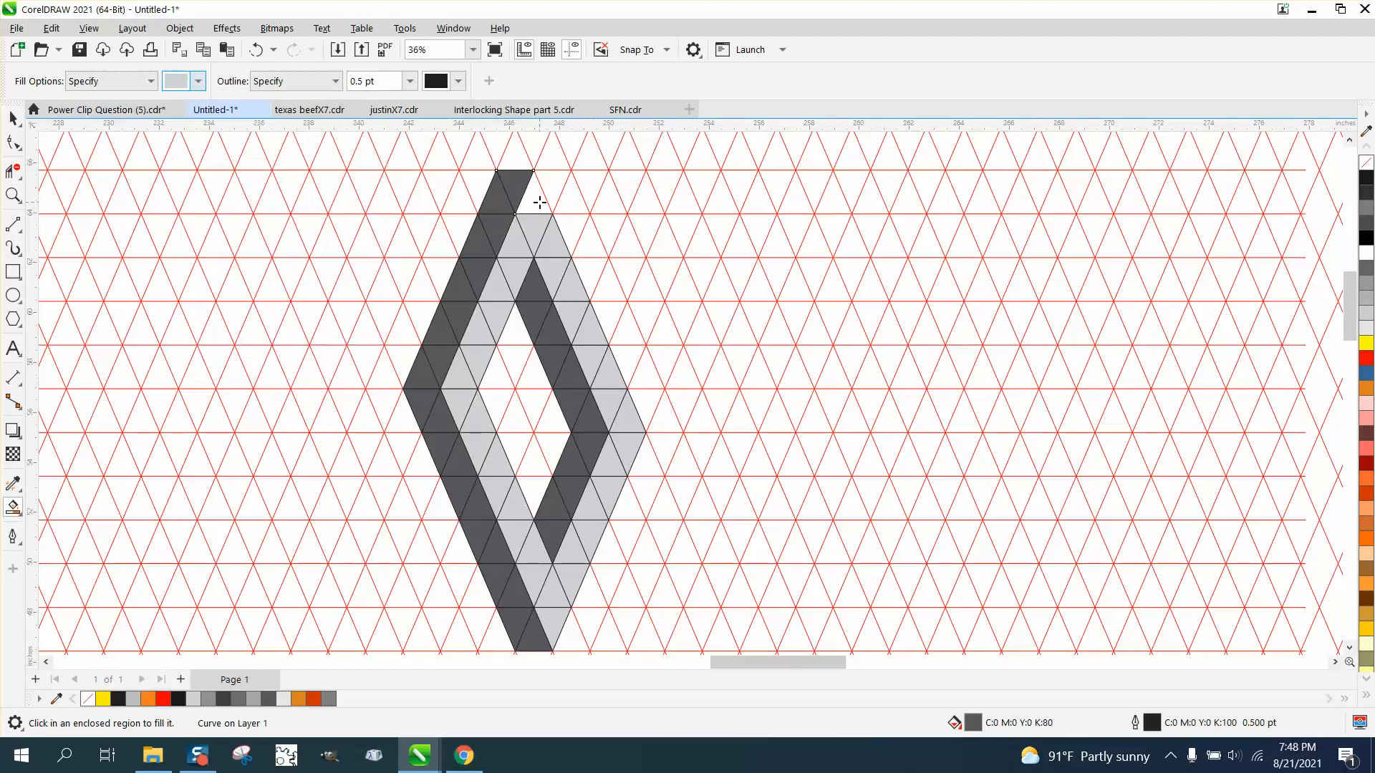
click(536, 195)
Select all the filled triangles of the diamond and move them off the line grid into the empty area to its right
scroll(511, 555, down, 2)
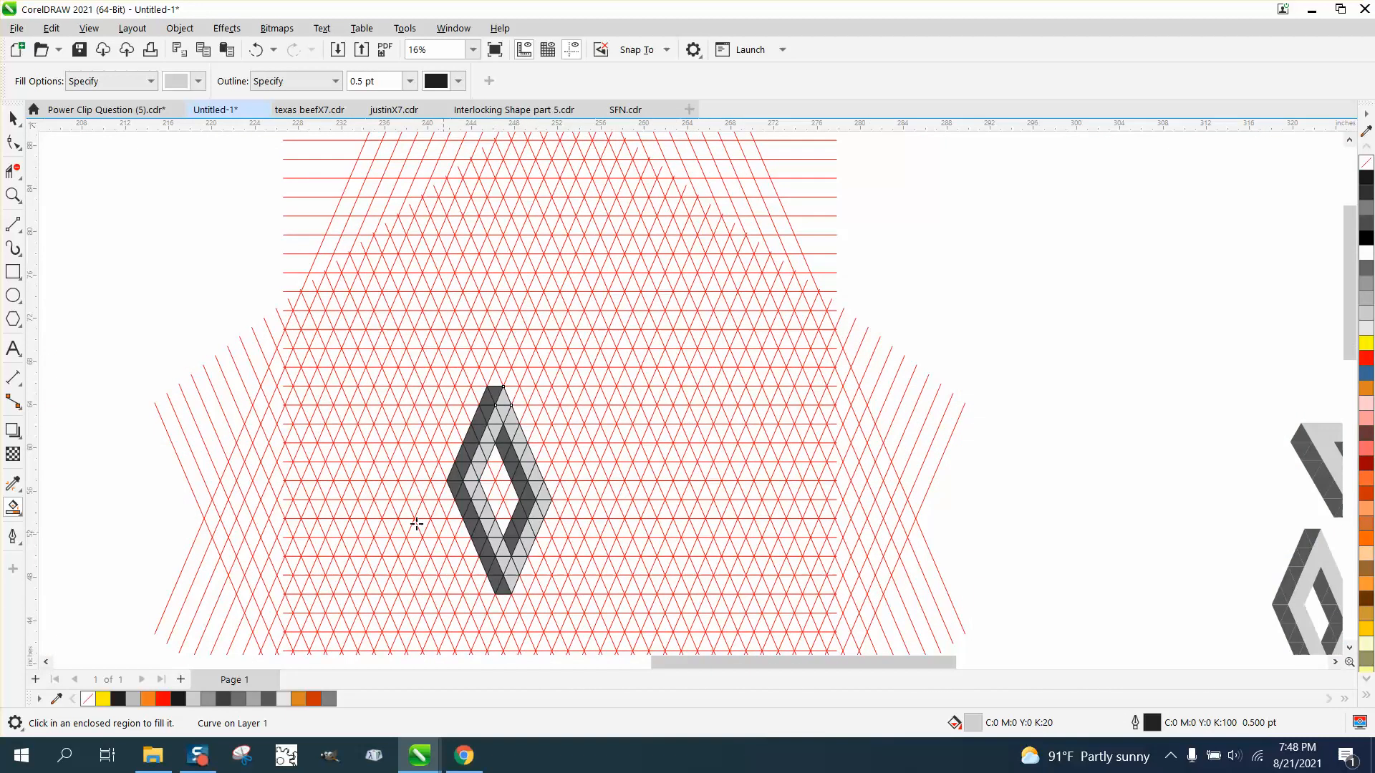
key(space)
drag(227, 277, 621, 611)
drag(499, 491, 1033, 436)
scroll(652, 441, down, 1)
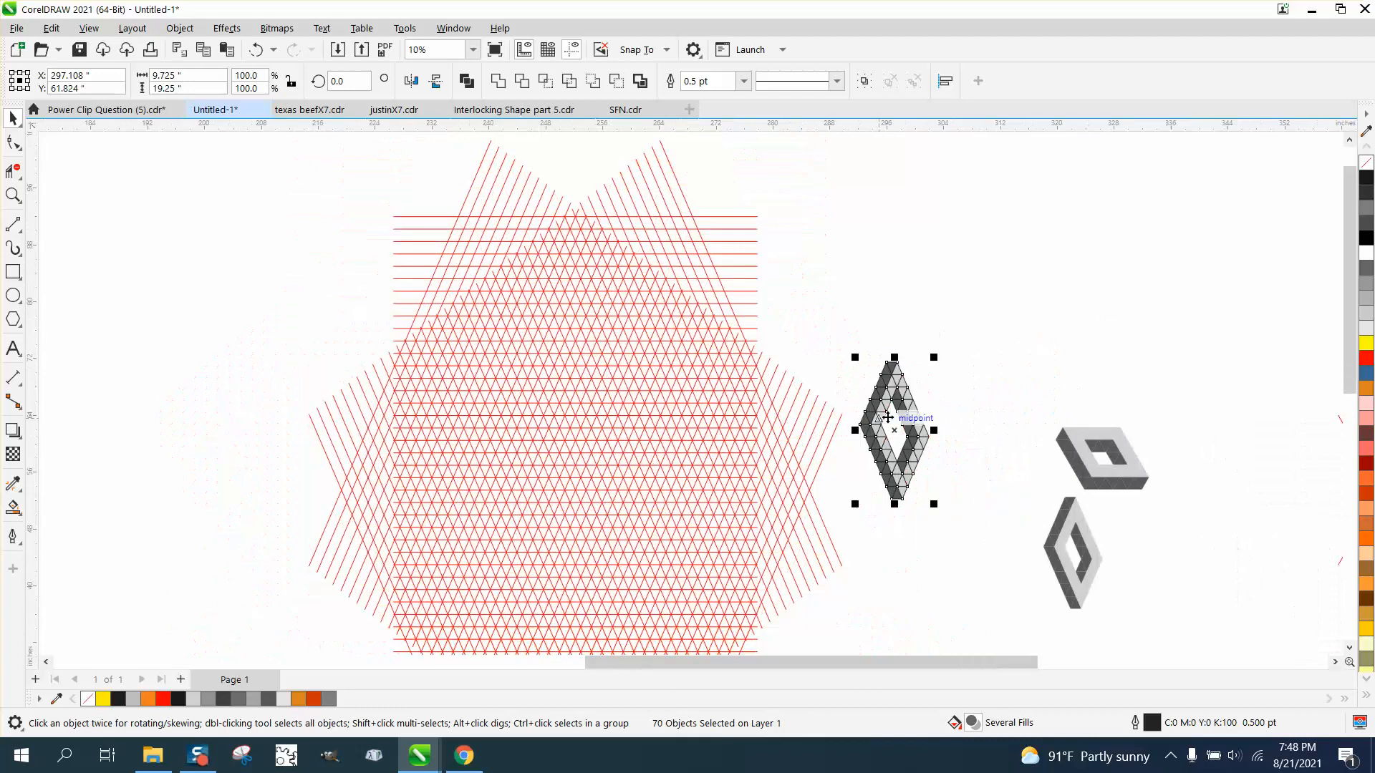
Delete the two older grey frames to the right of the moved diamond
click(23, 199)
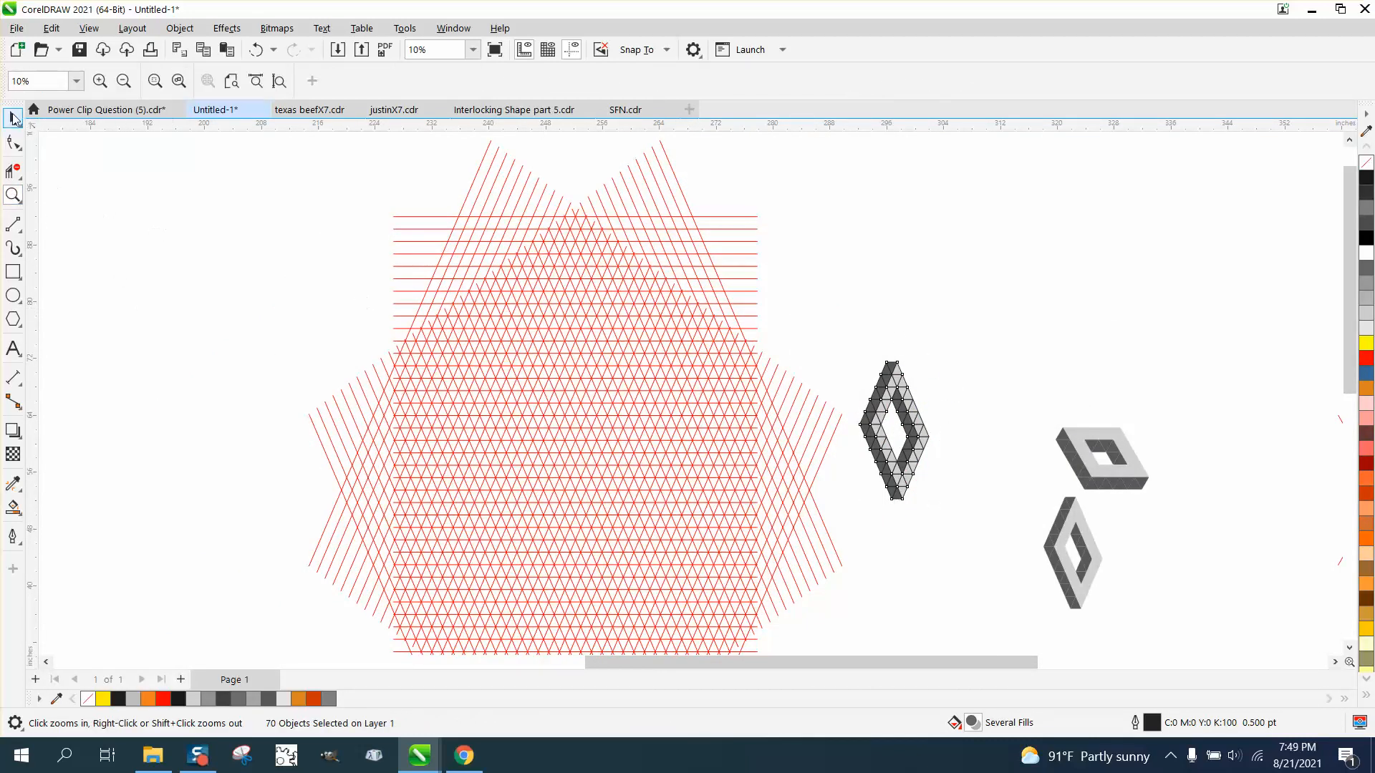
key(space)
drag(1012, 367, 1187, 640)
key(Delete)
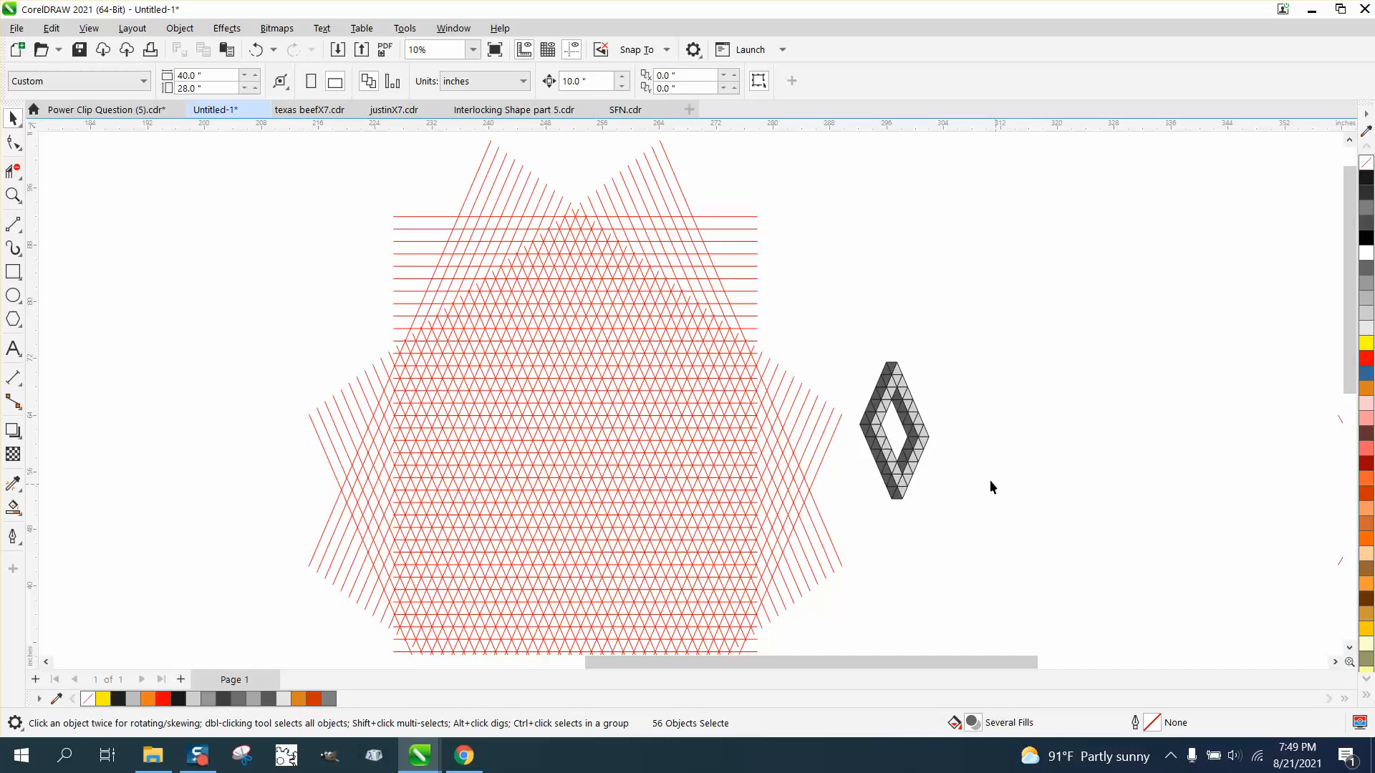
Select all the triangles of the moved diamond and remove their outlines
drag(993, 512, 993, 513)
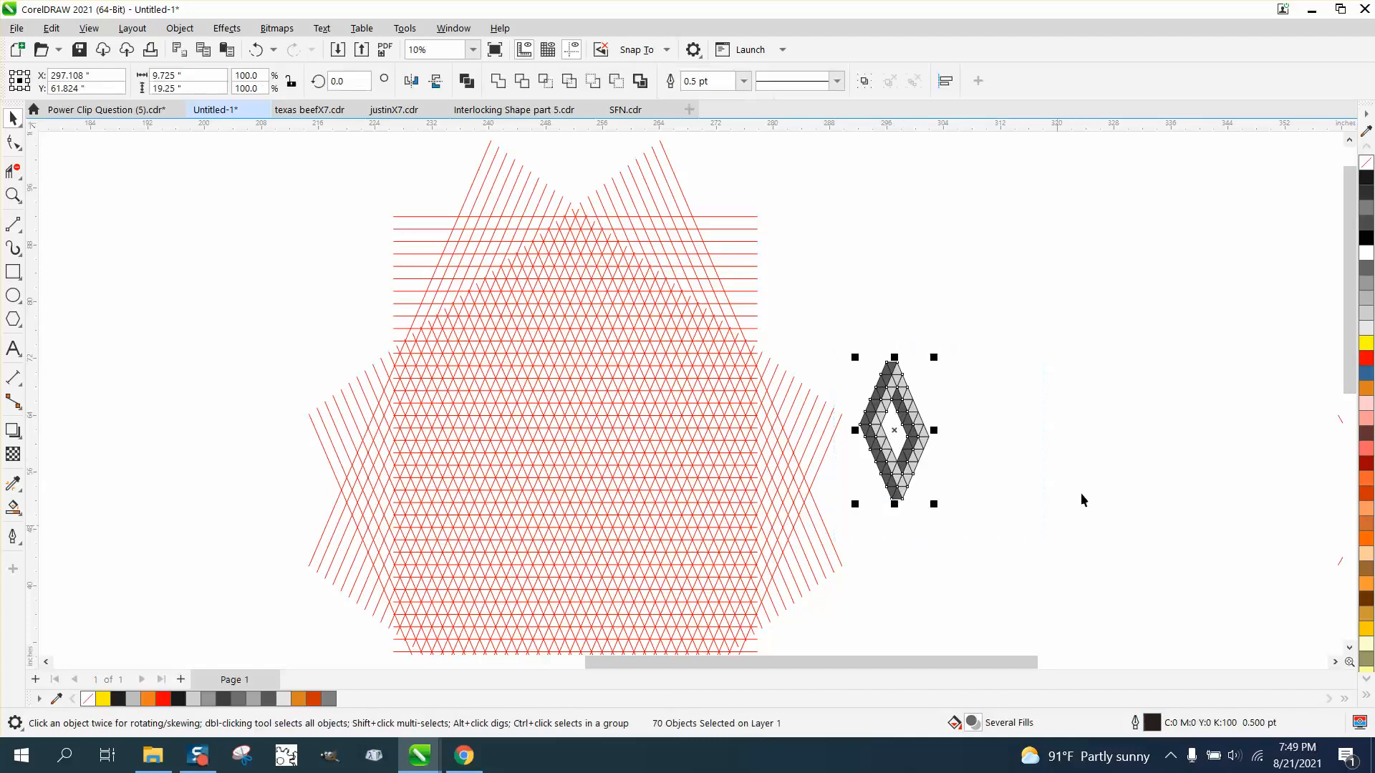
right_click(1365, 164)
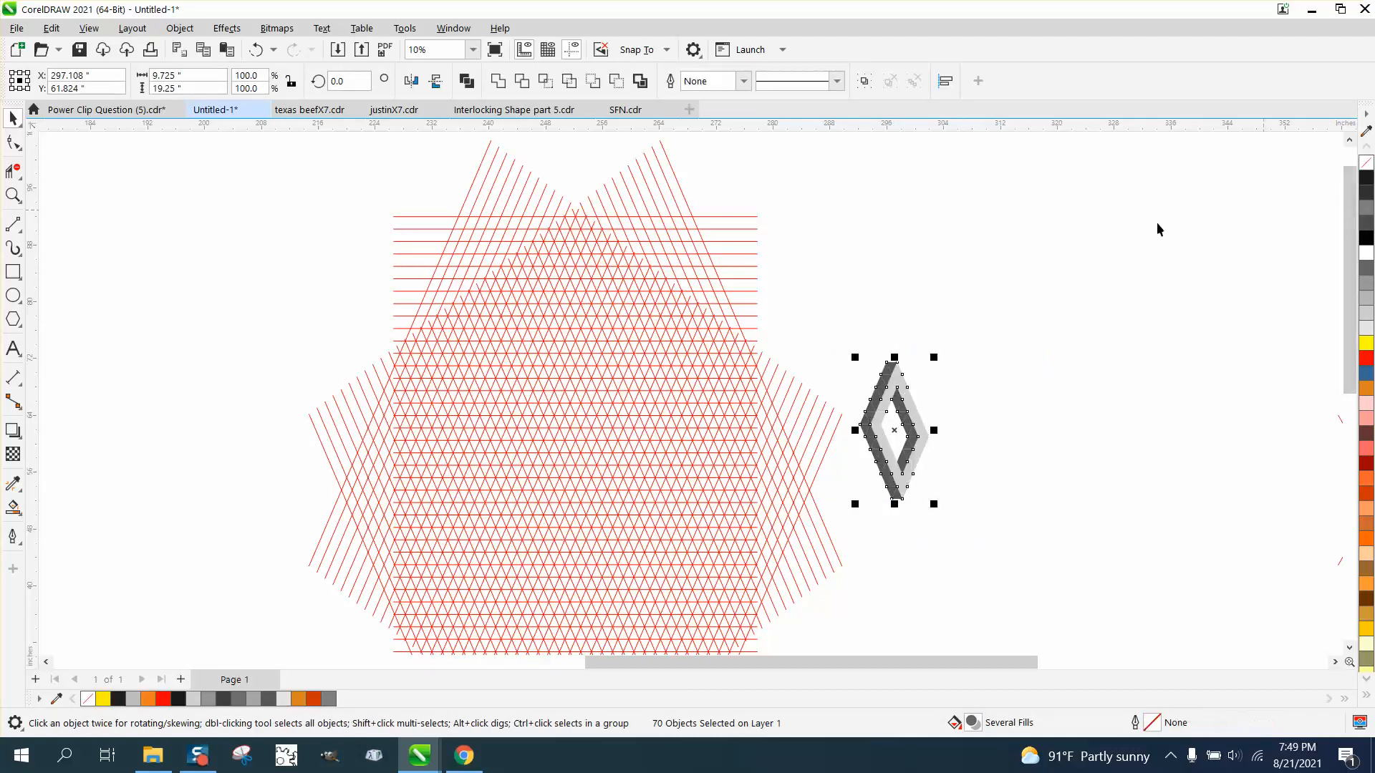
click(13, 194)
drag(850, 352, 999, 454)
drag(422, 293, 677, 442)
scroll(676, 441, down, 5)
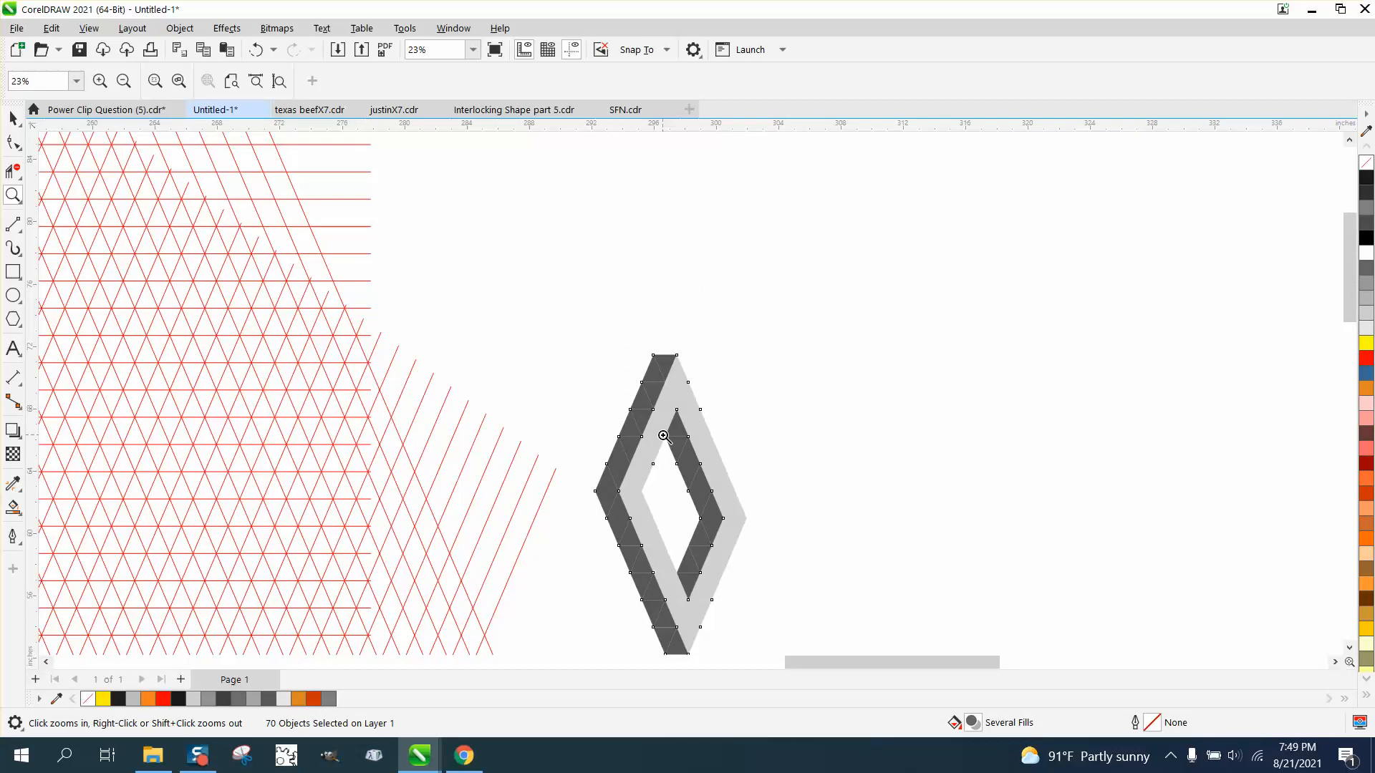
Define a Find Objects query for a uniform colour fill matching the dark grey sampled from the top of the diamond
click(51, 30)
click(95, 316)
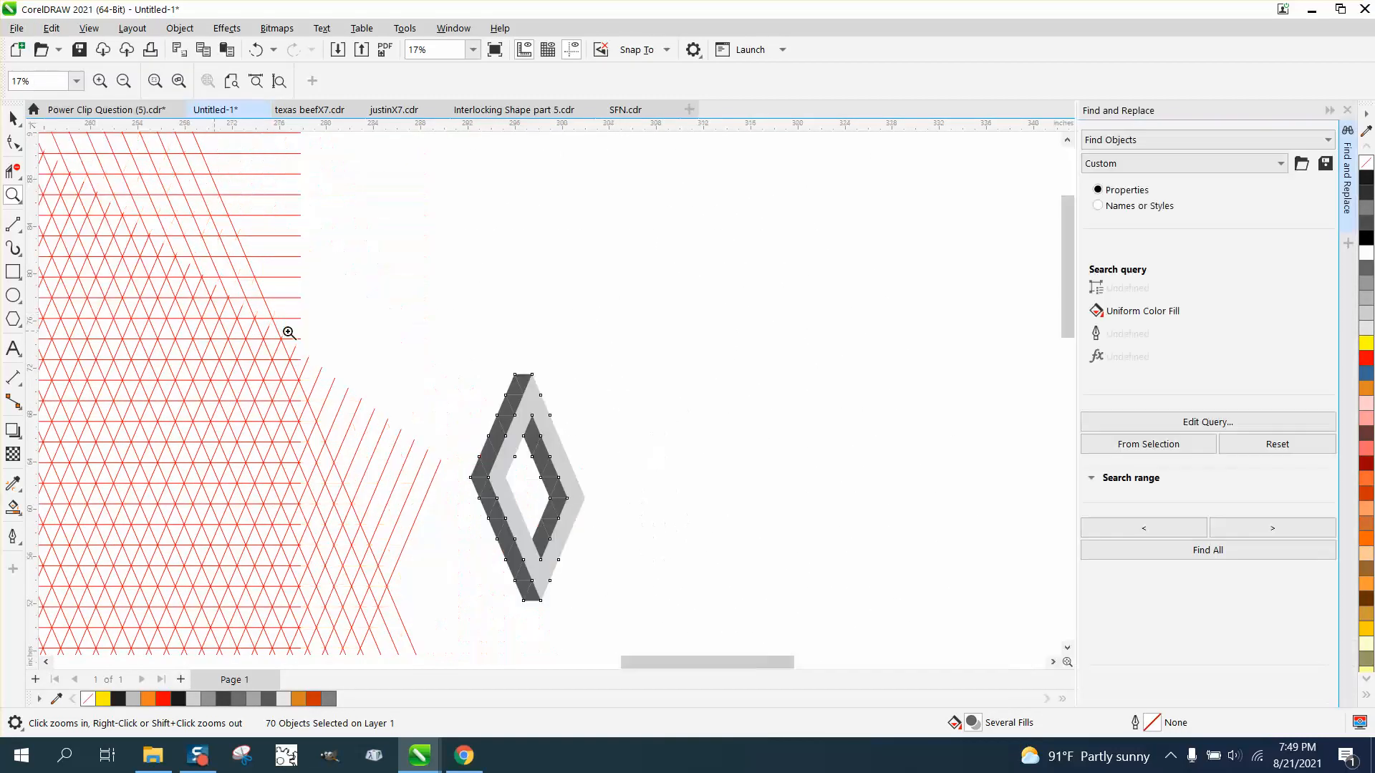
click(1178, 424)
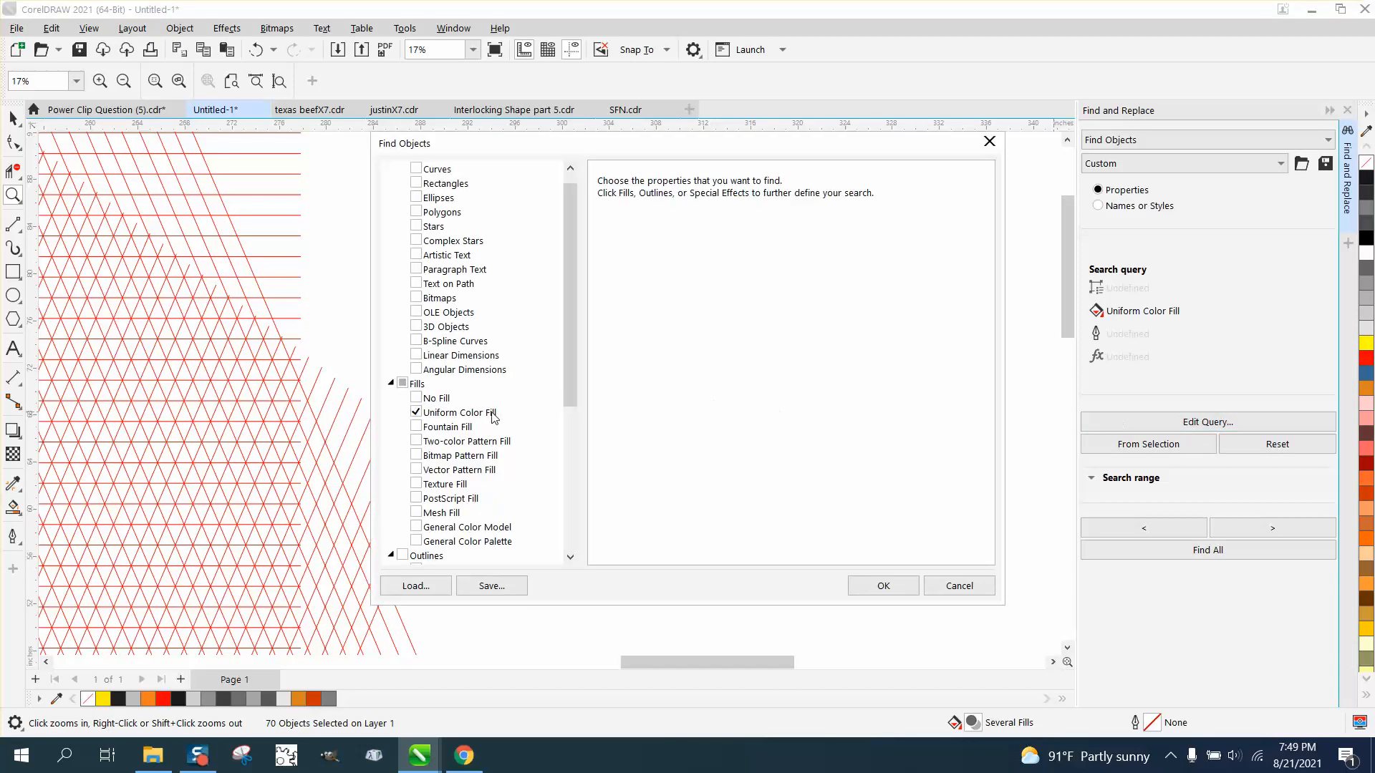
drag(673, 152, 913, 174)
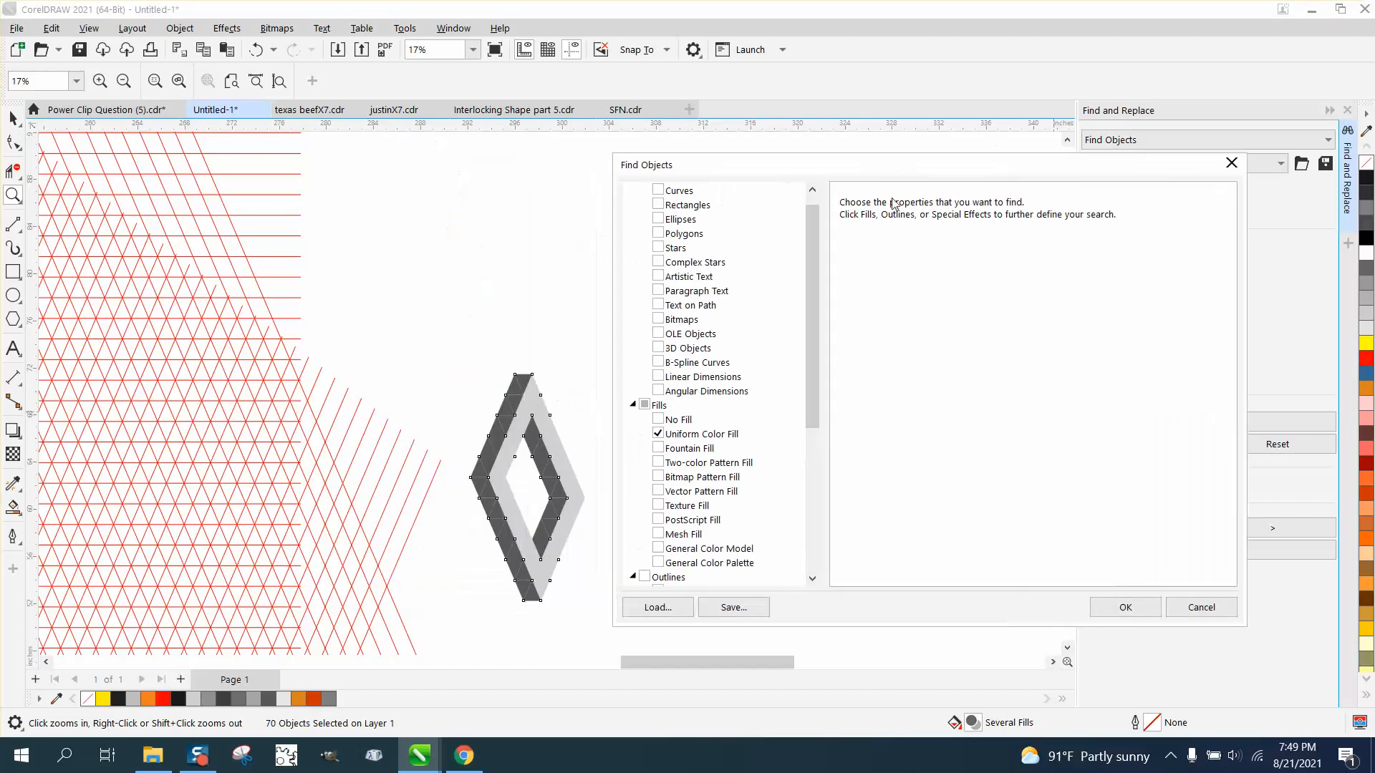
click(719, 434)
click(978, 206)
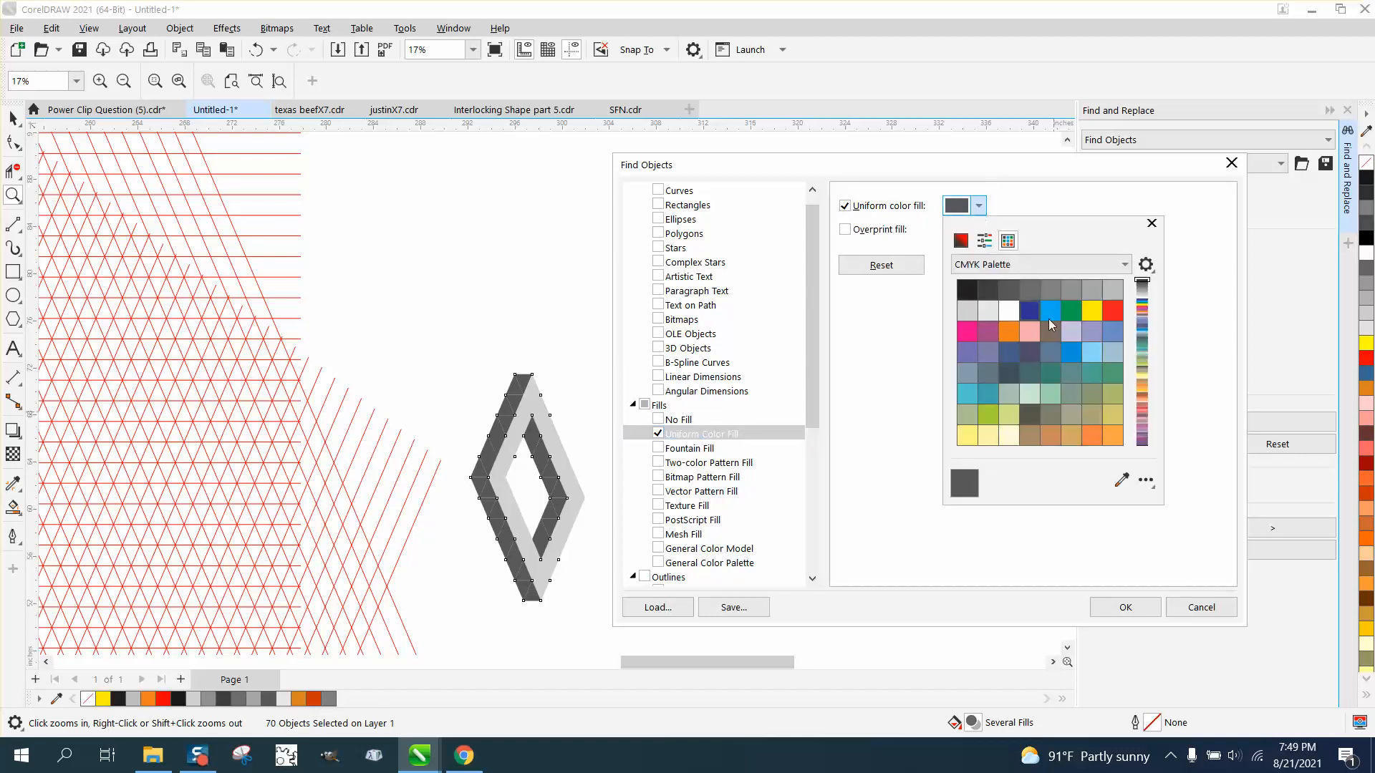
click(1121, 478)
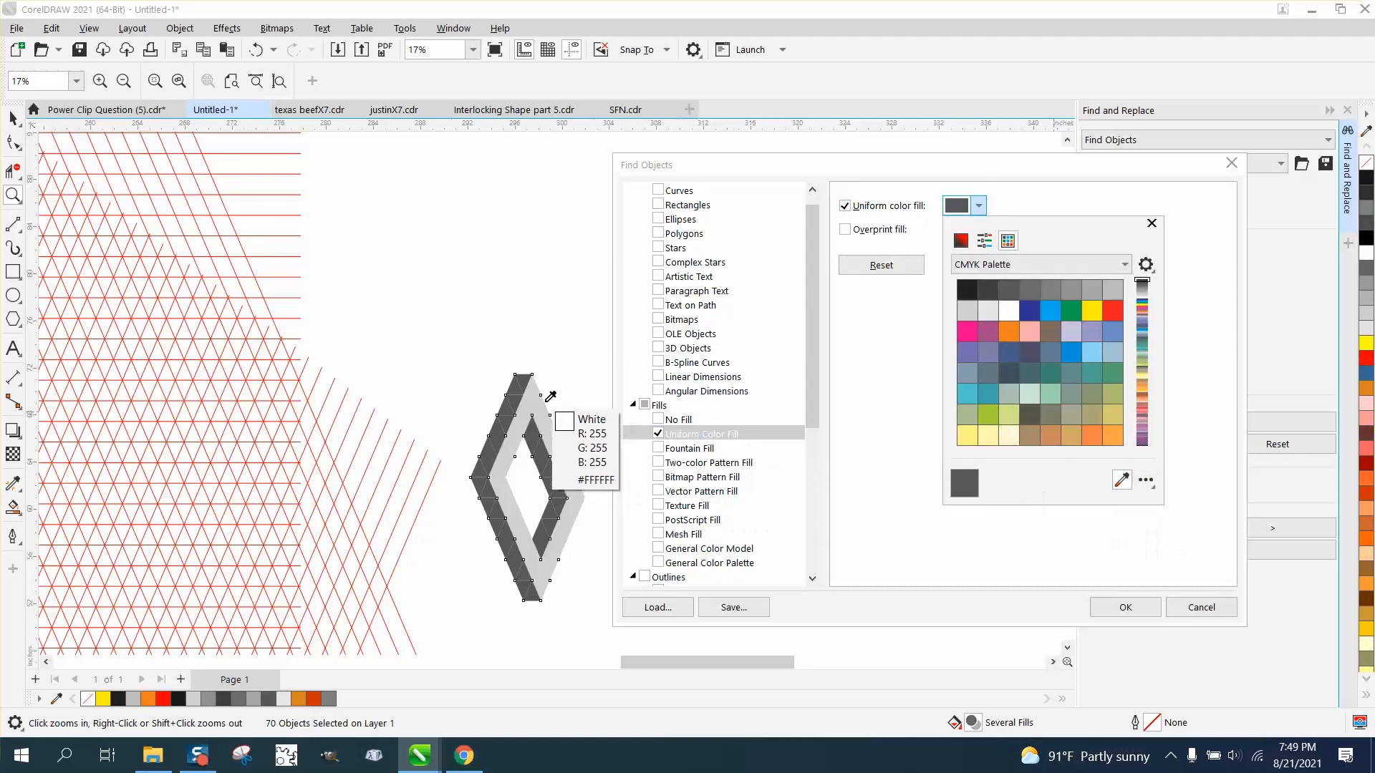
click(523, 385)
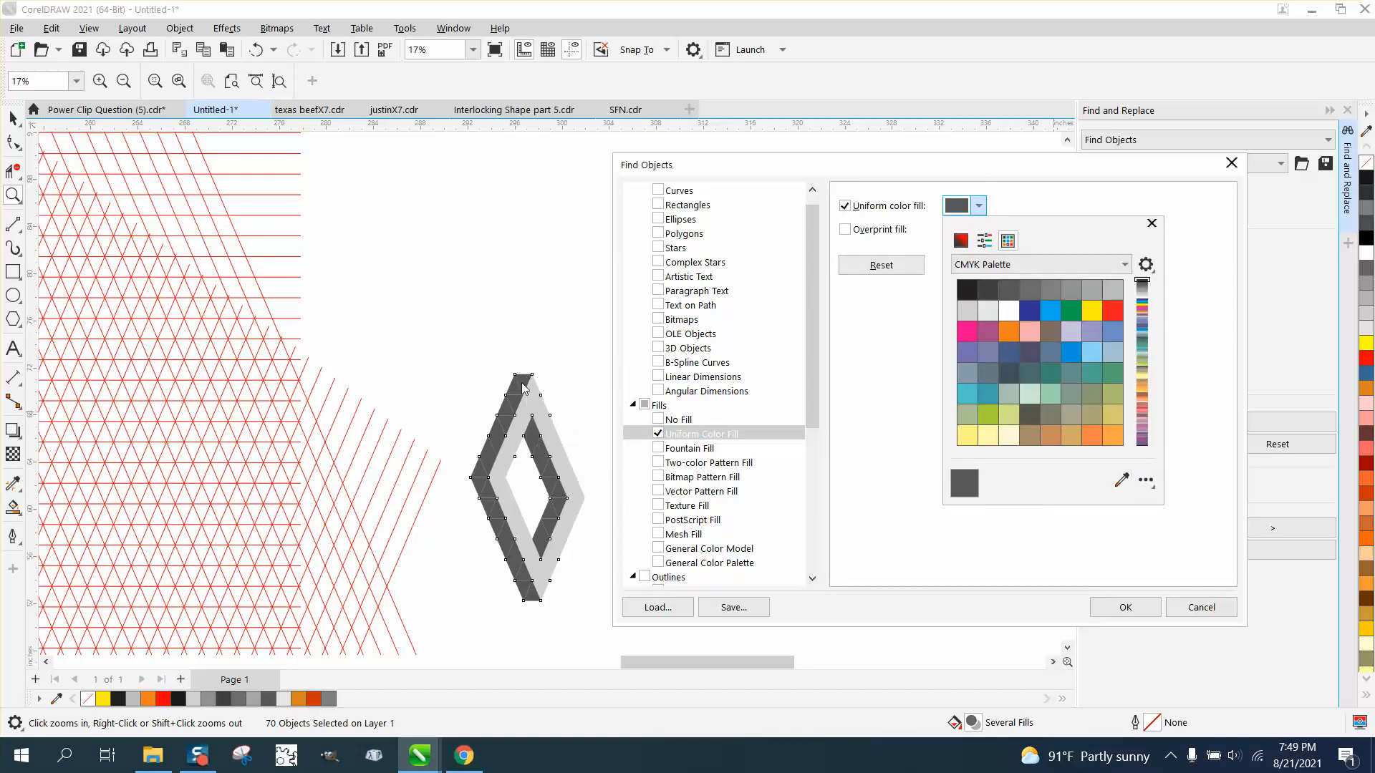
click(1124, 607)
click(1125, 608)
Find all objects matching the dark grey fill query and combine them into a single curve
click(1195, 551)
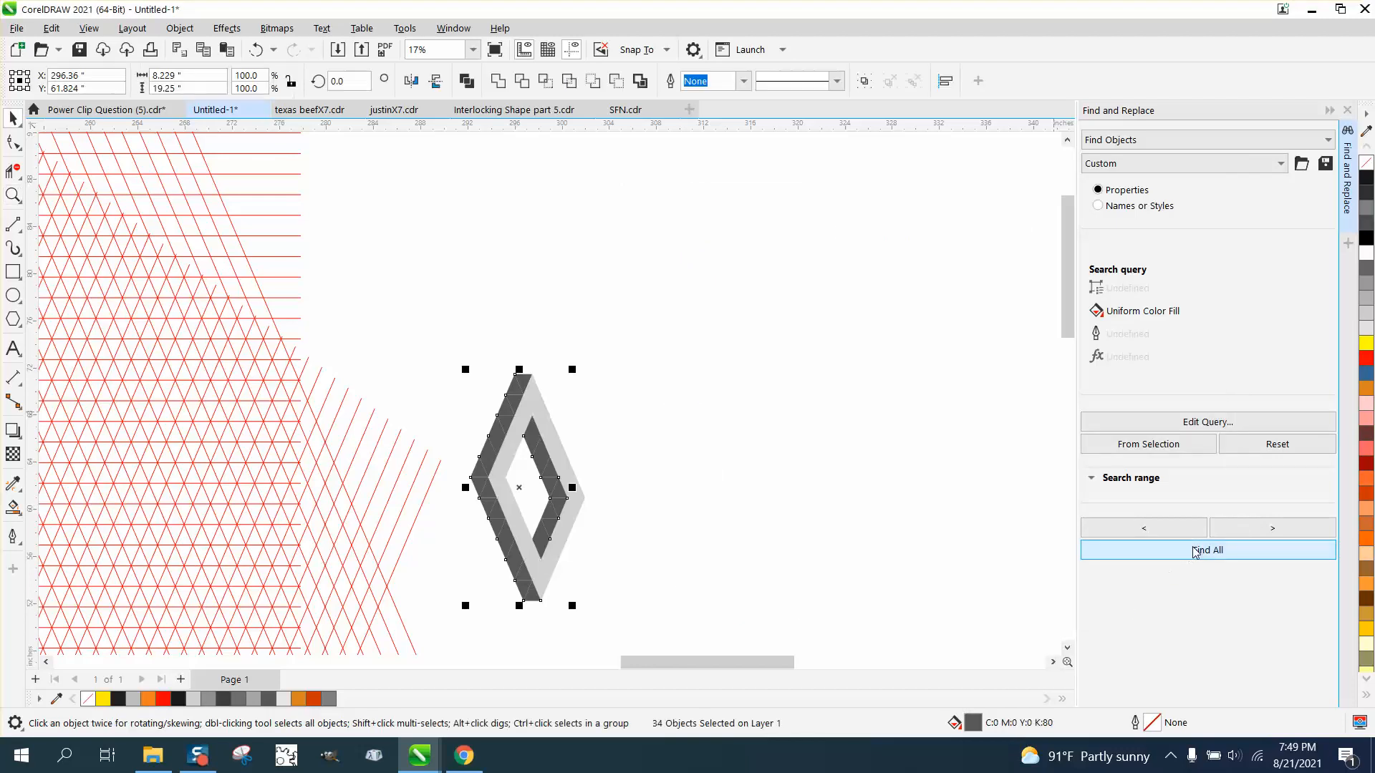
click(180, 30)
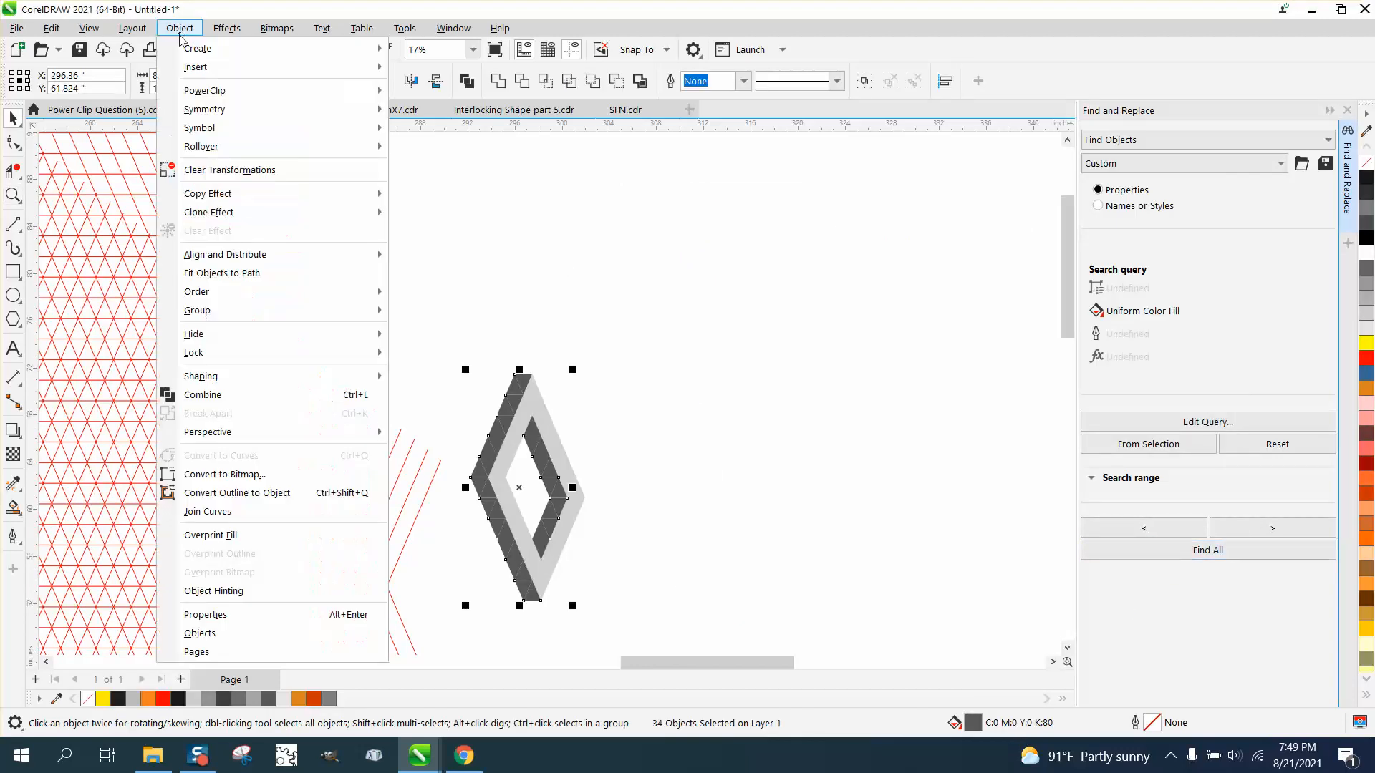
click(271, 394)
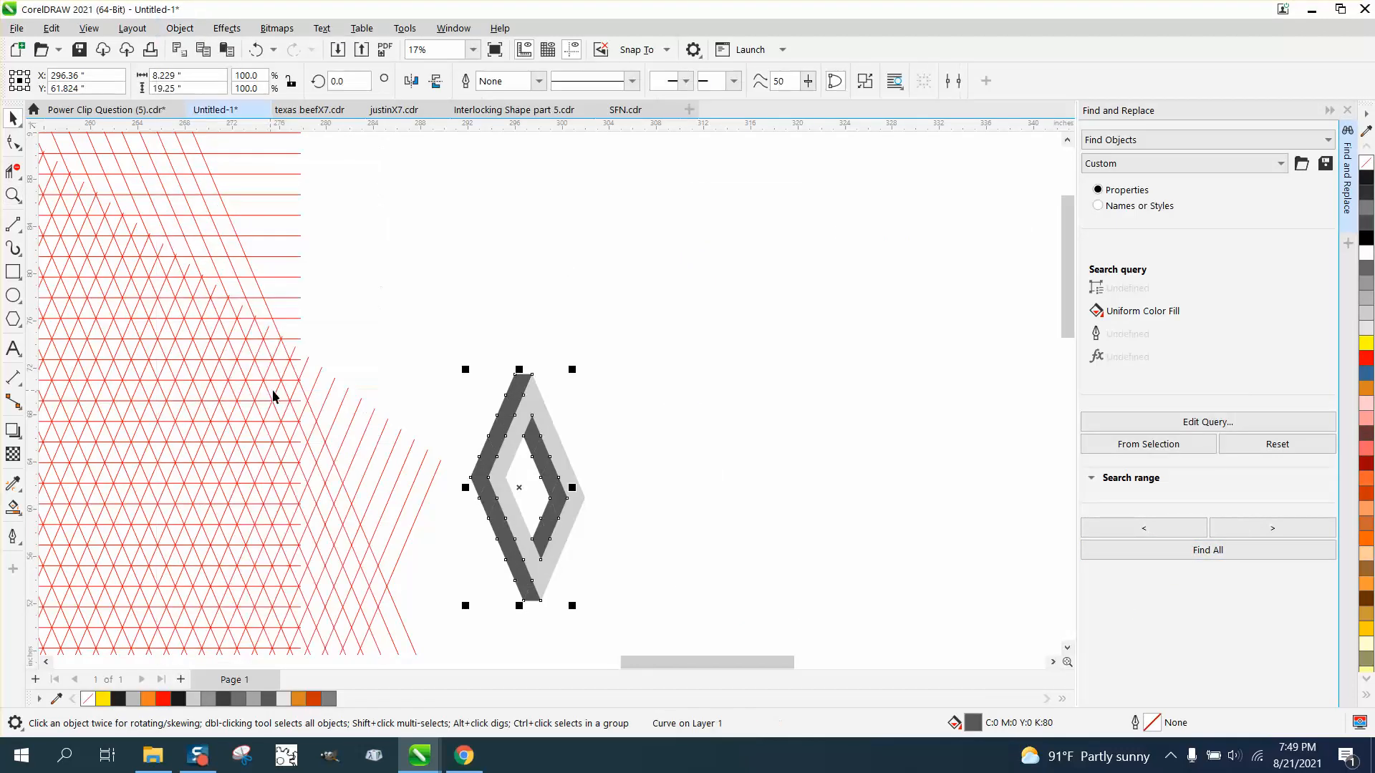
click(551, 393)
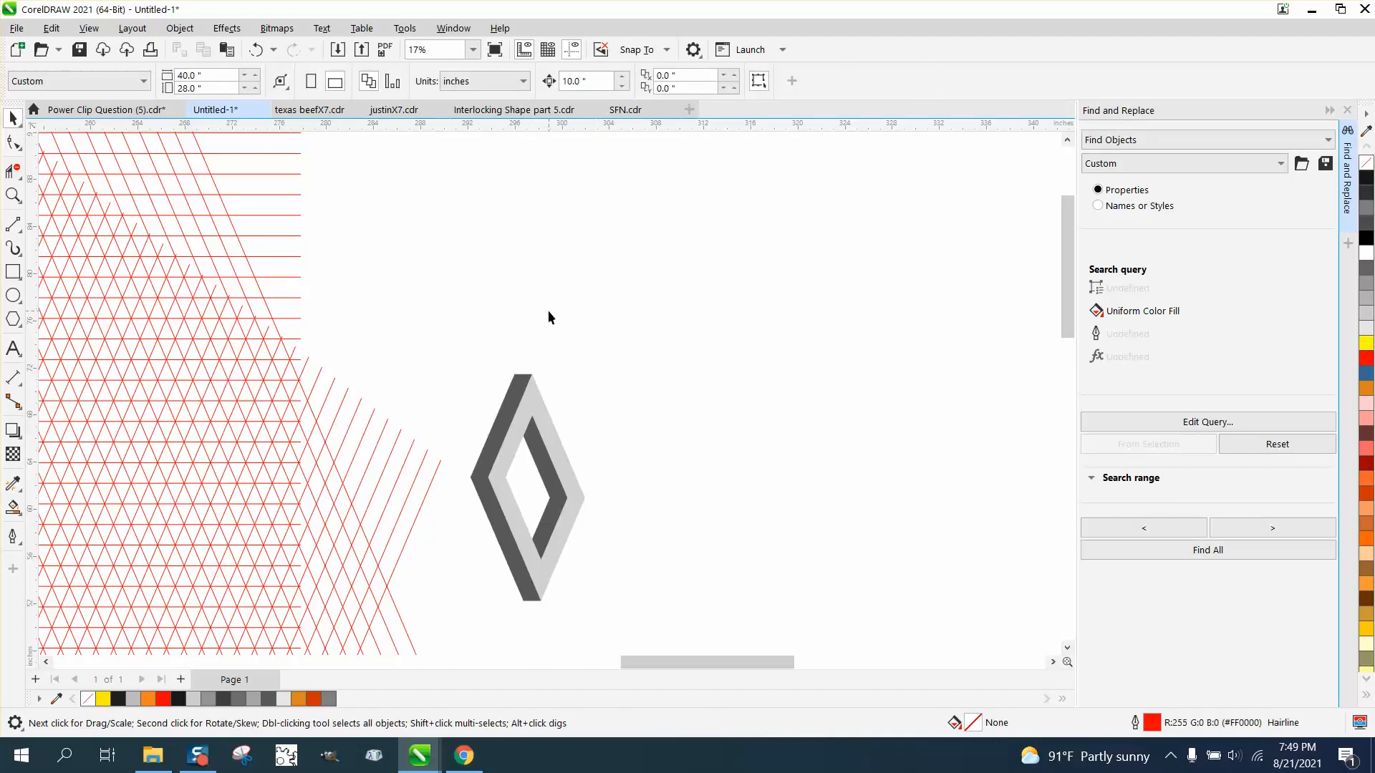
Move the combined dark grey shape 30 inches up, clear of the light grey triangles
click(524, 378)
key(Up)
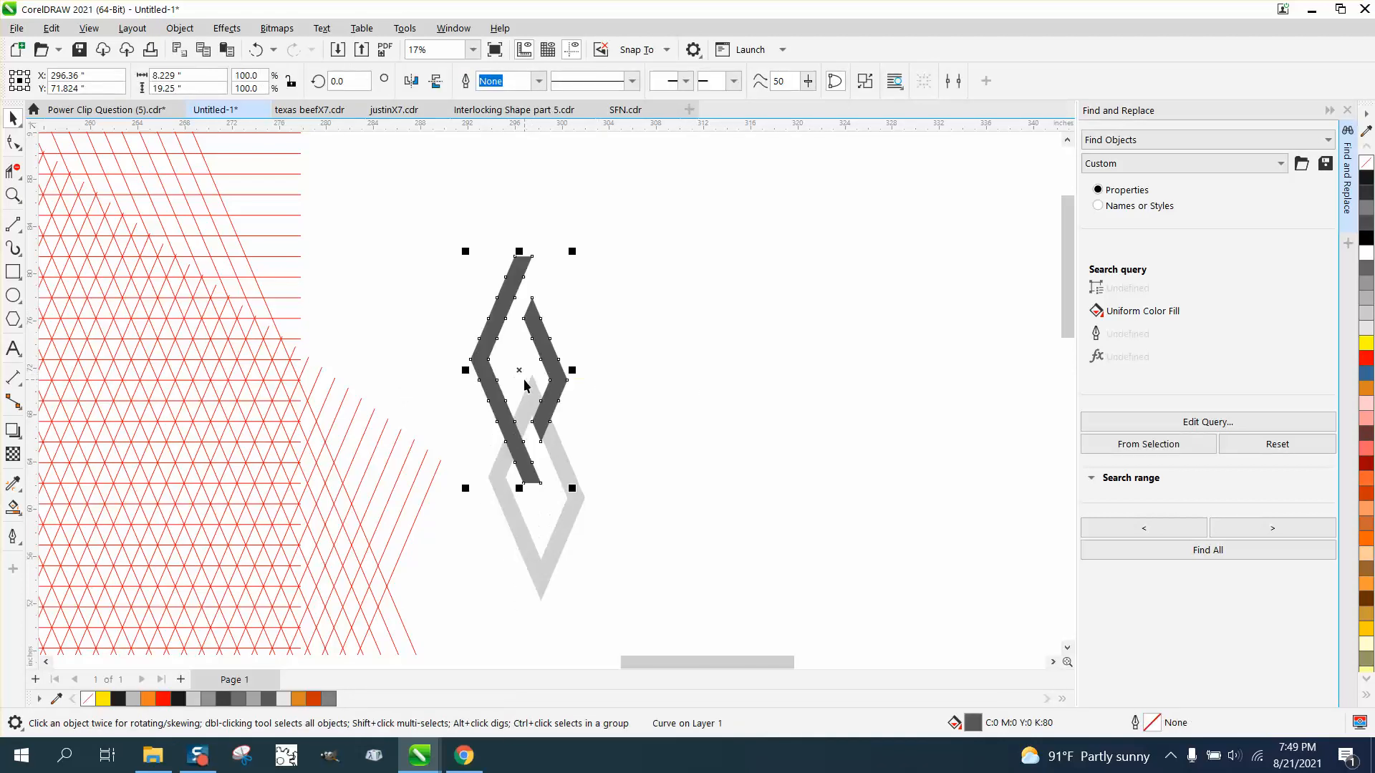
key(Up)
key(Up)
Combine all the light grey triangles into one curve and move it 30 inches up, back against the dark grey shape
drag(463, 349, 670, 613)
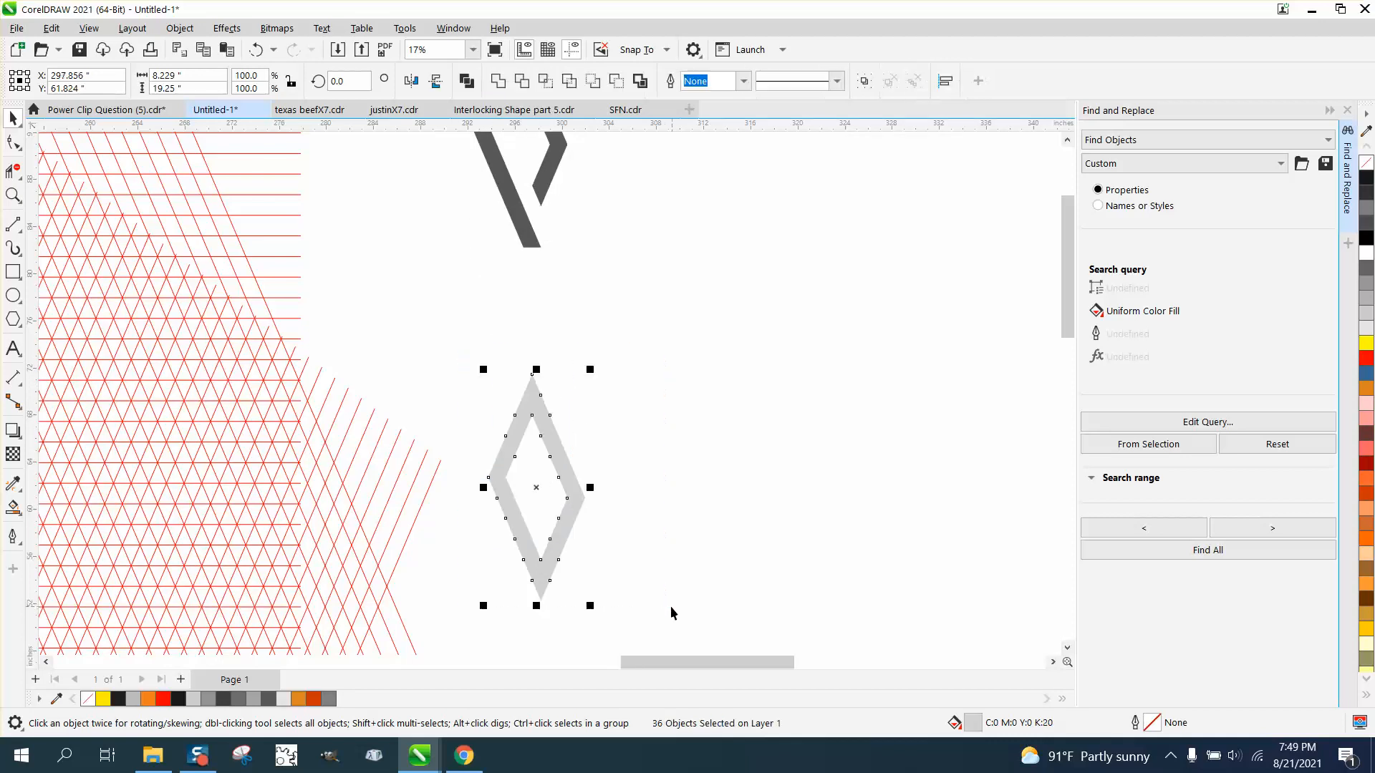
click(180, 27)
click(202, 396)
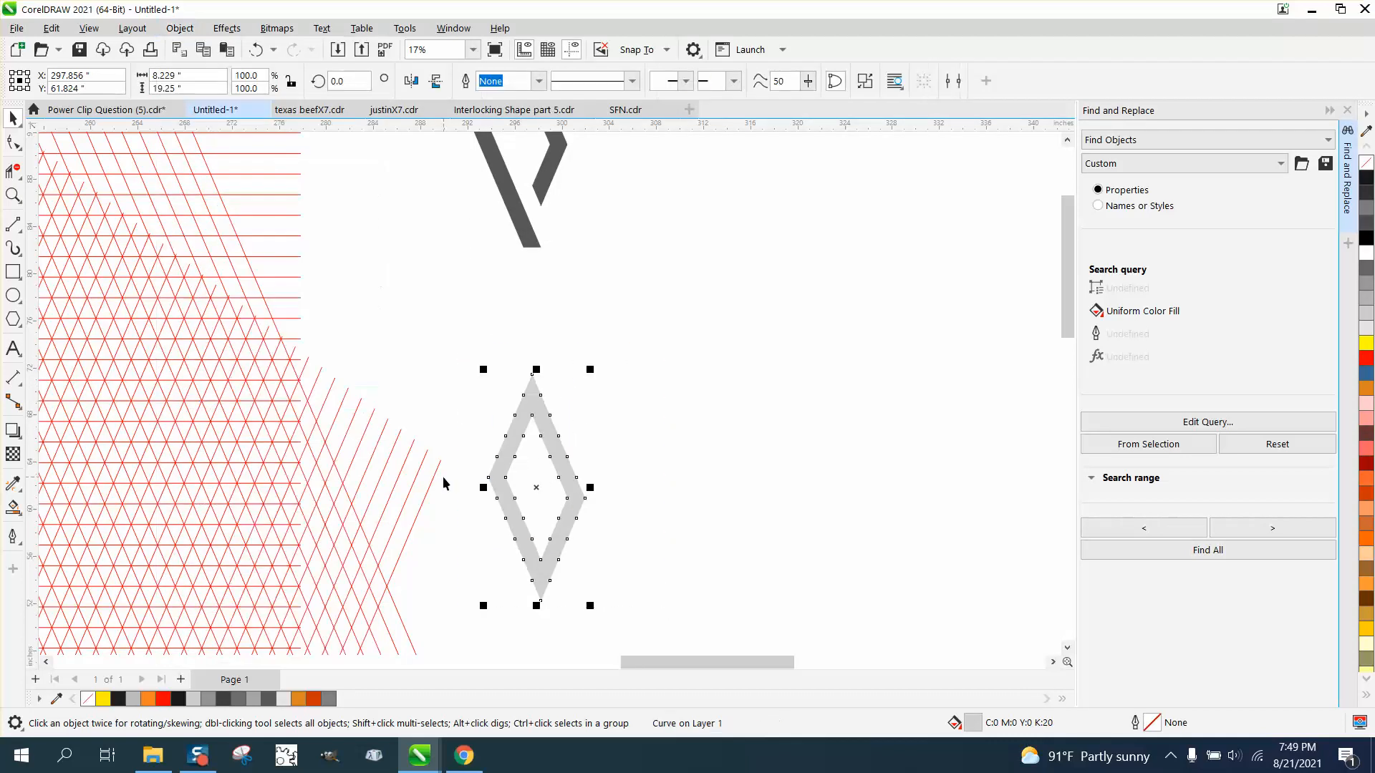
key(Up)
key(Up)
key(Up)
Examine the reassembled diamond frame up close with nothing selected, checking the edges between its light and dark bands
key(F3)
key(F3)
key(F3)
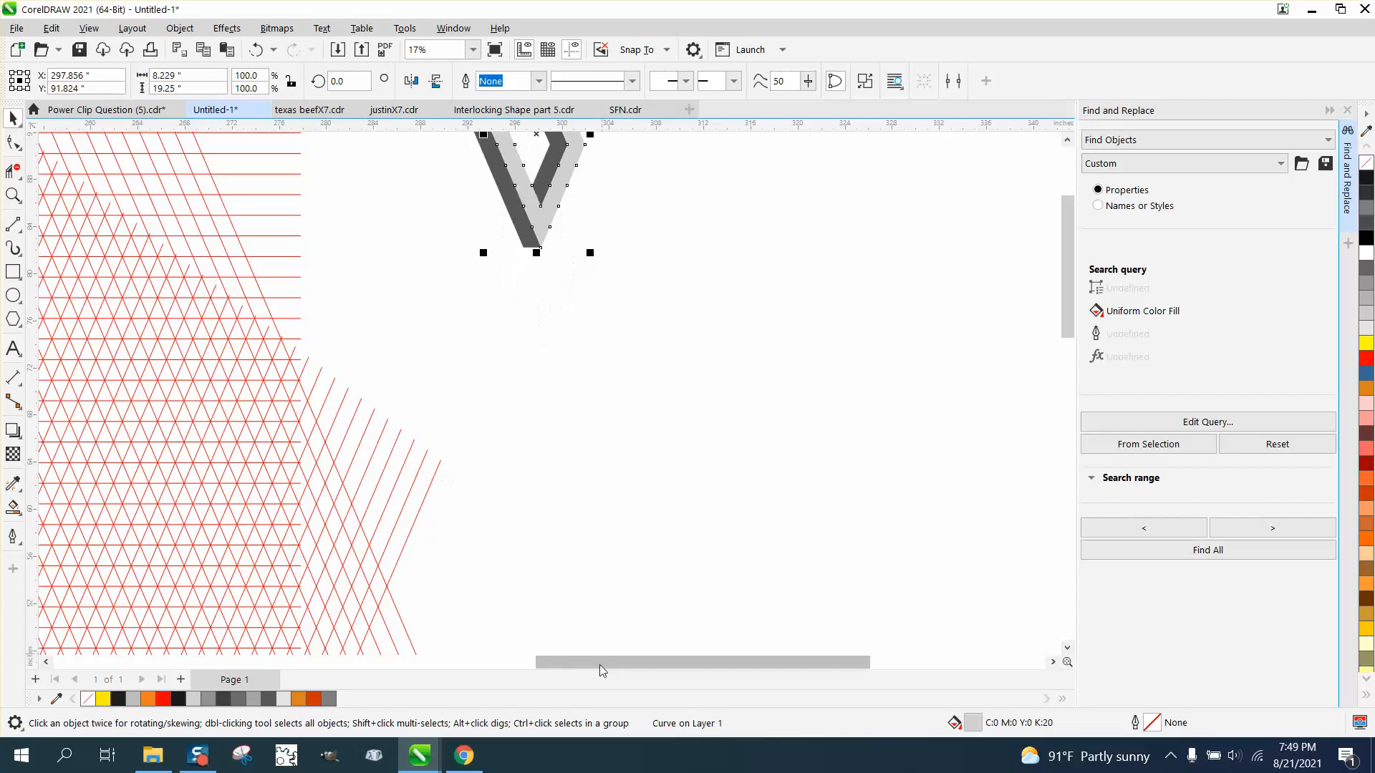
click(12, 194)
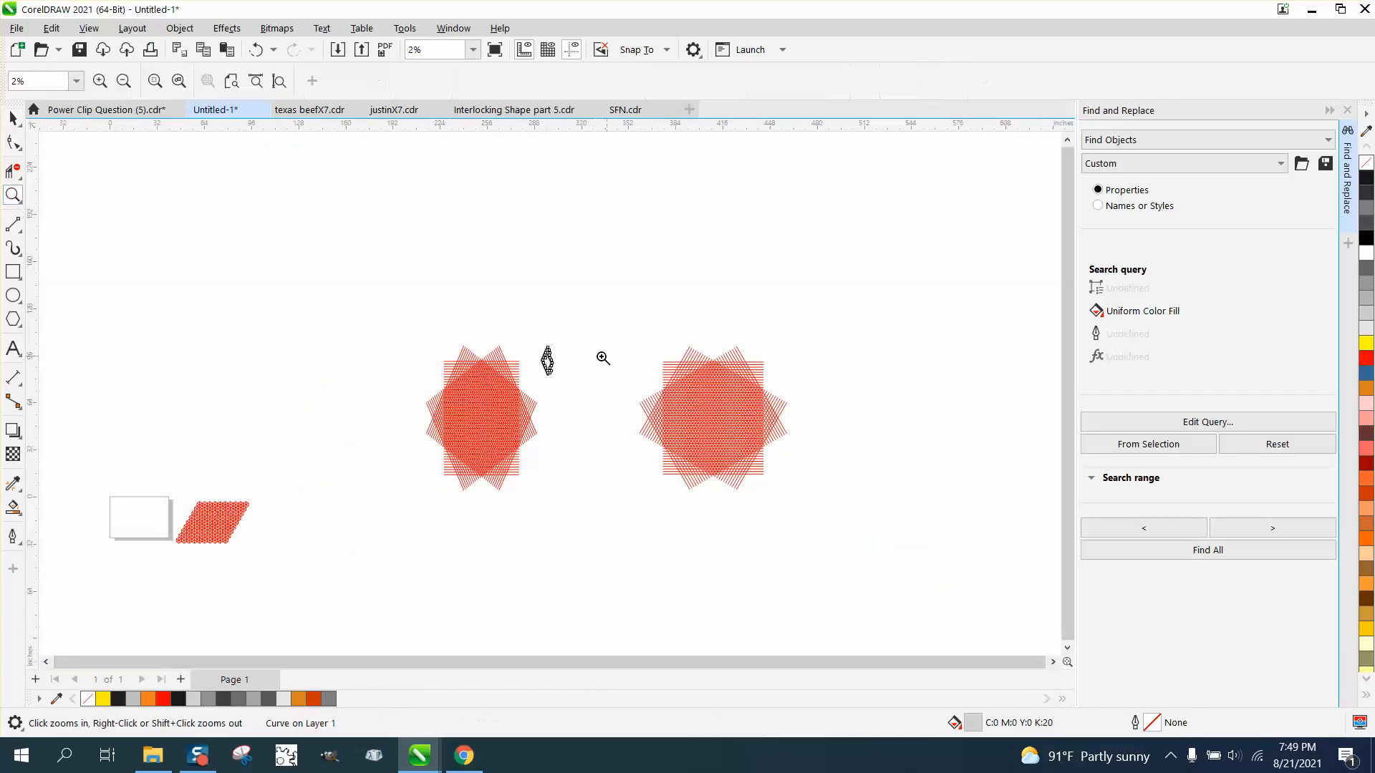
drag(548, 343, 580, 386)
drag(296, 338, 481, 484)
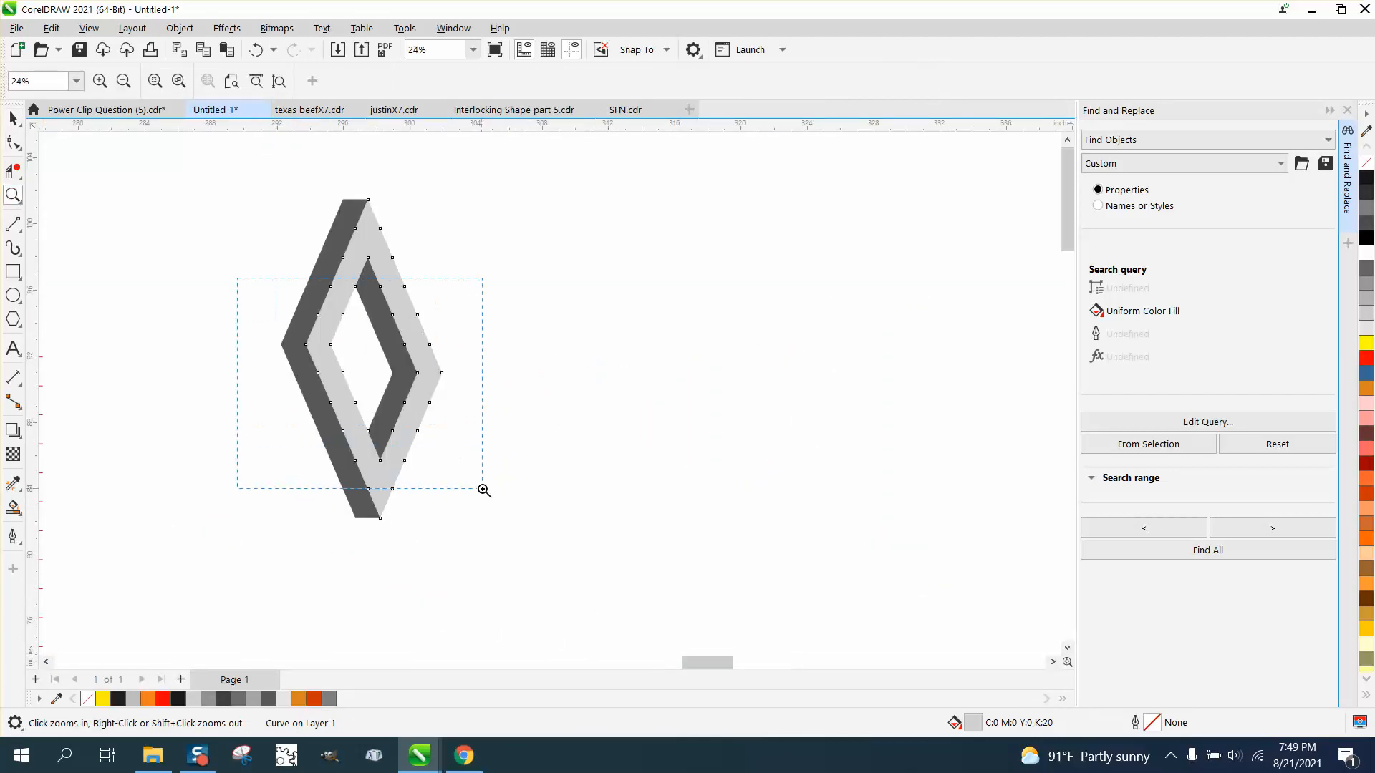
click(12, 118)
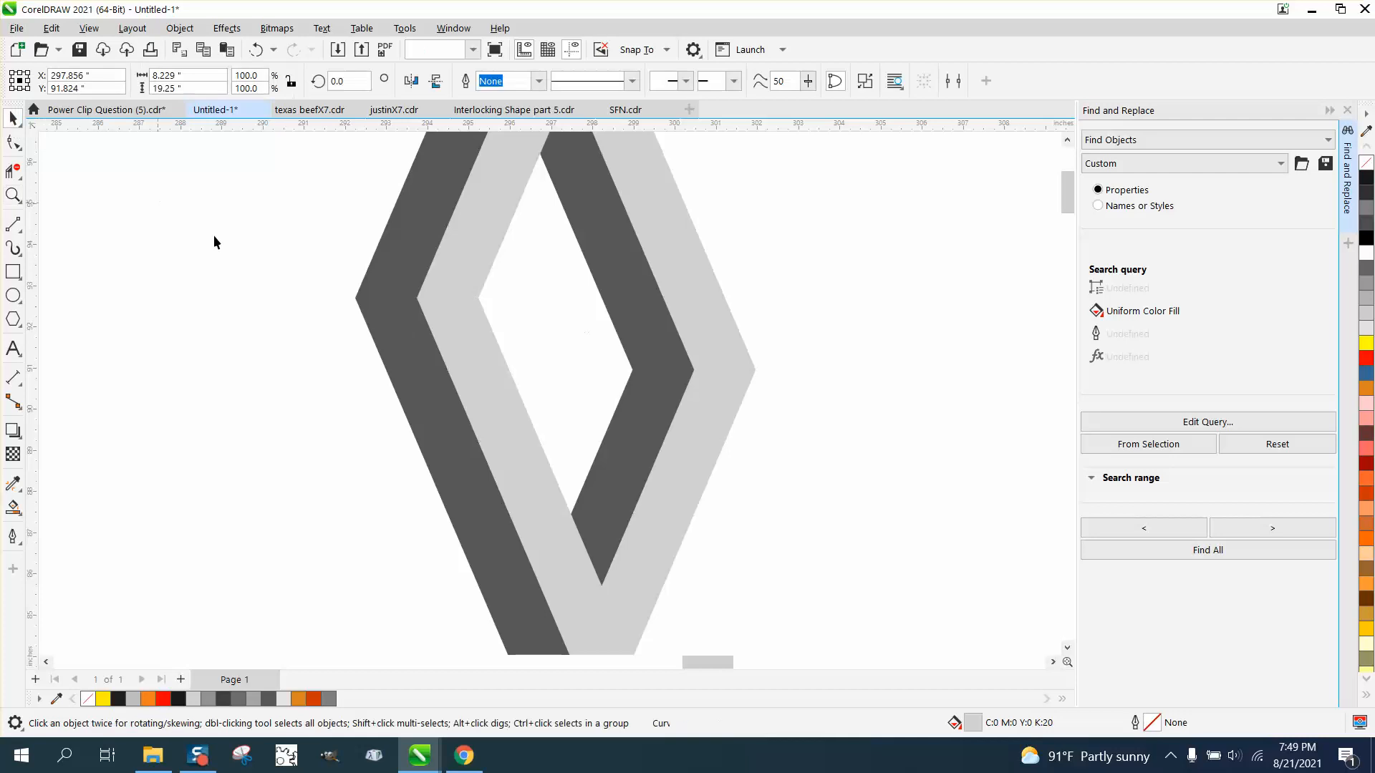
scroll(368, 376, down, 2)
click(368, 378)
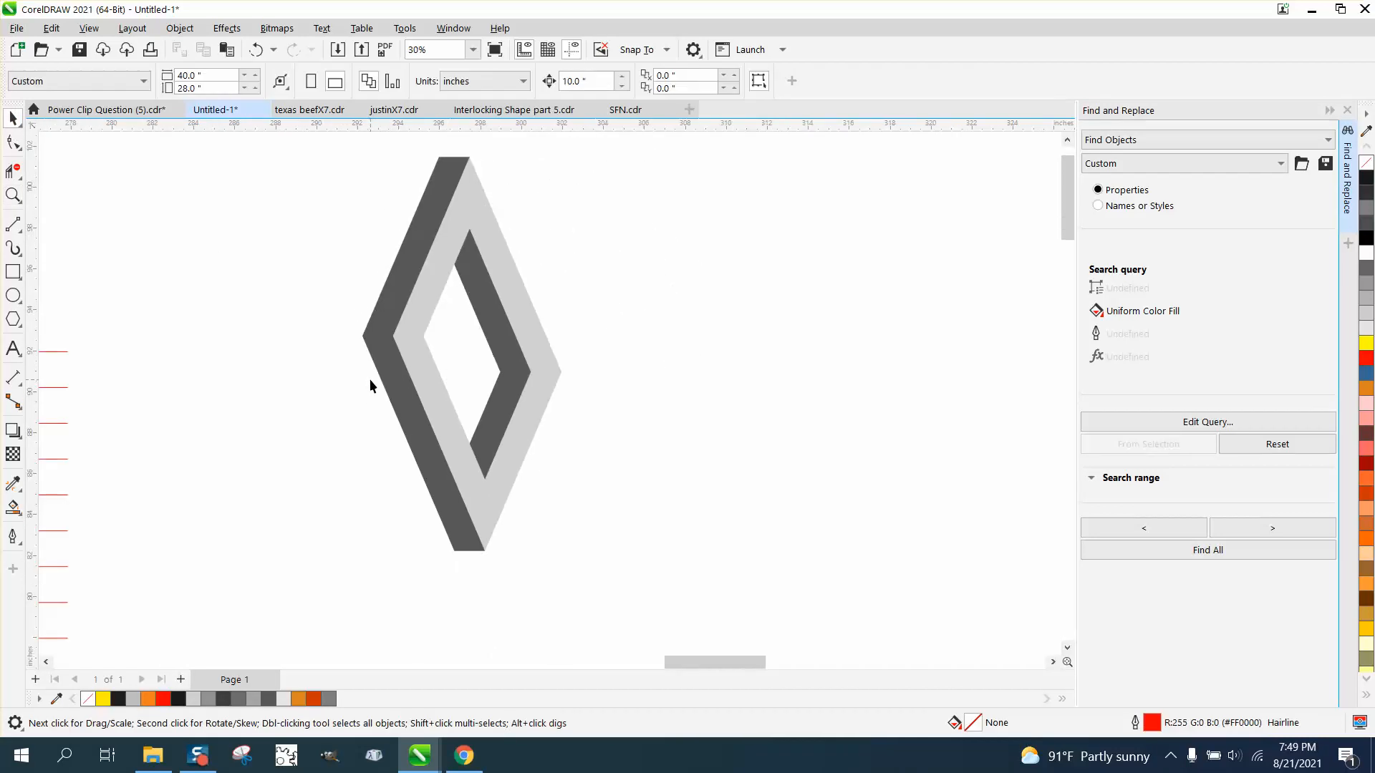